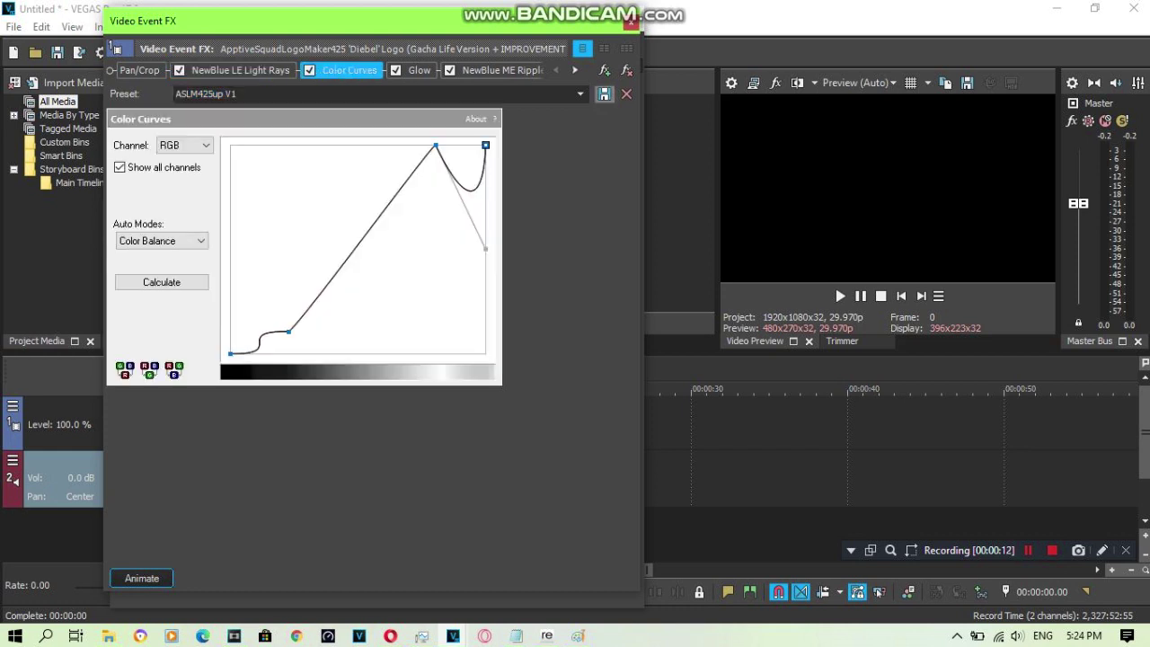
Step: Show the Glow effect in the video effect chain and examine its glow percent, intensity, suppression and color settings
left_click(575, 70)
left_click(575, 70)
left_click(576, 70)
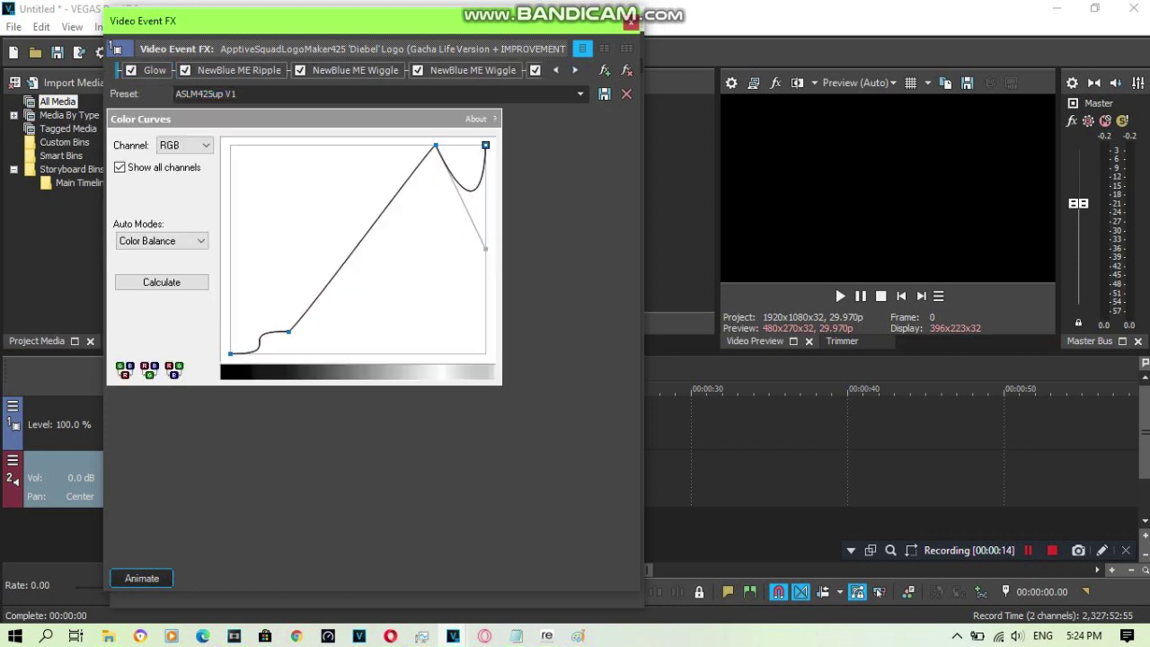
left_click(155, 70)
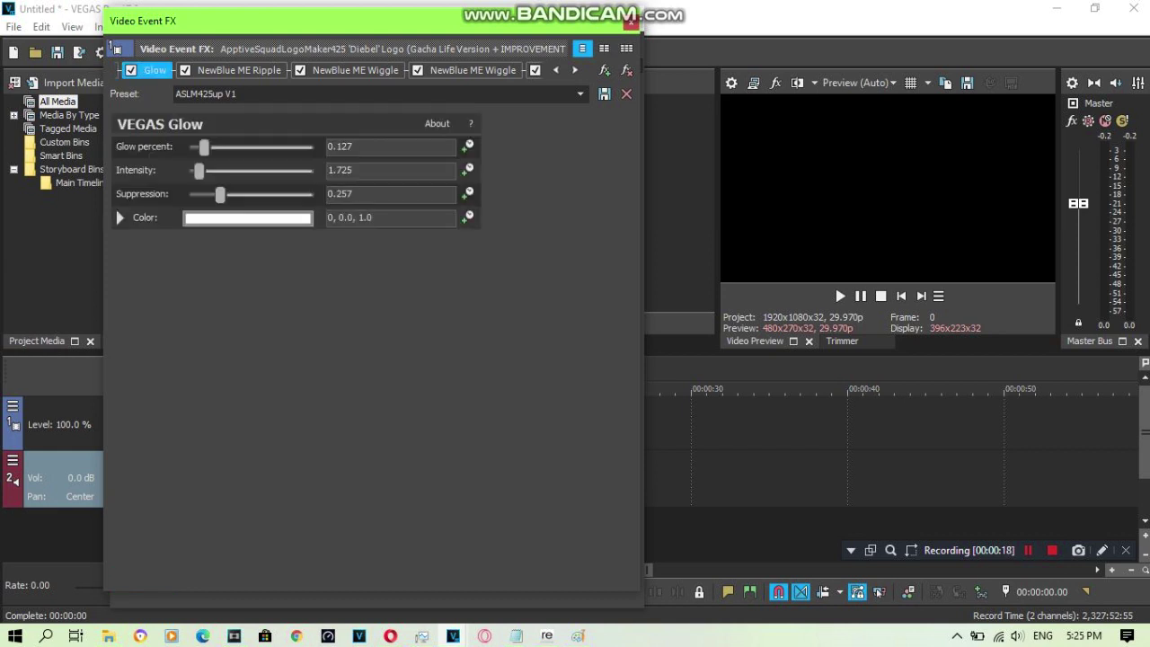
key("Tab")
key("Tab")
key("Tab")
key("Tab")
Step: Examine the NewBlue ME Ripple effect's amplitude, frequency and speed values
left_click(238, 70)
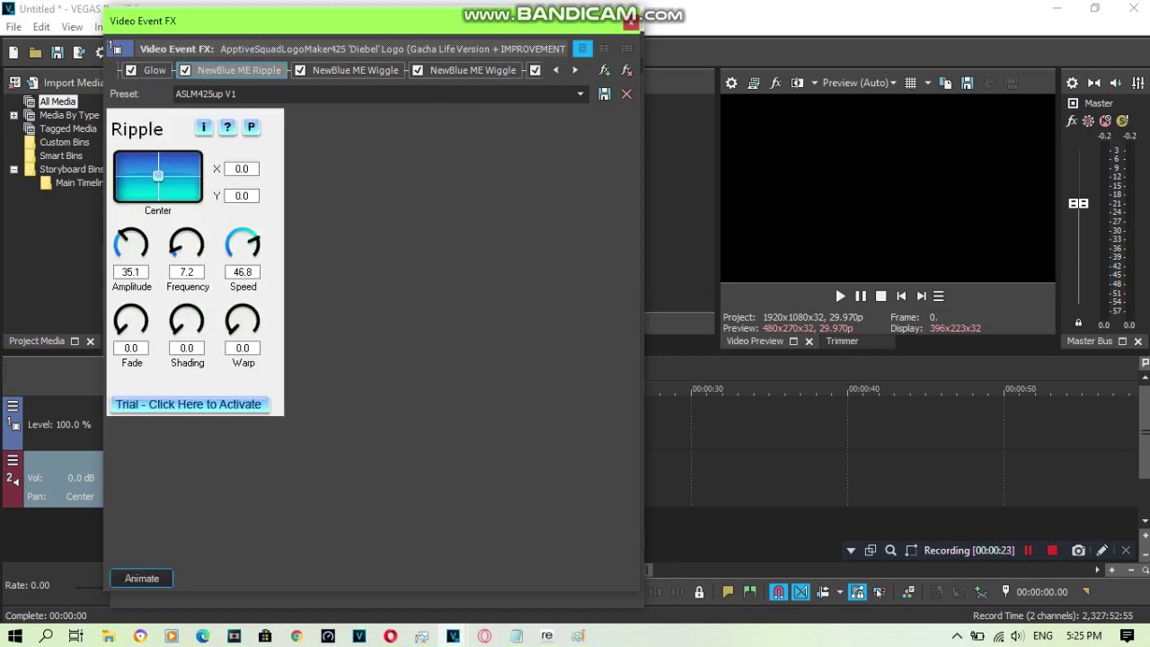
key("Tab")
key("Tab")
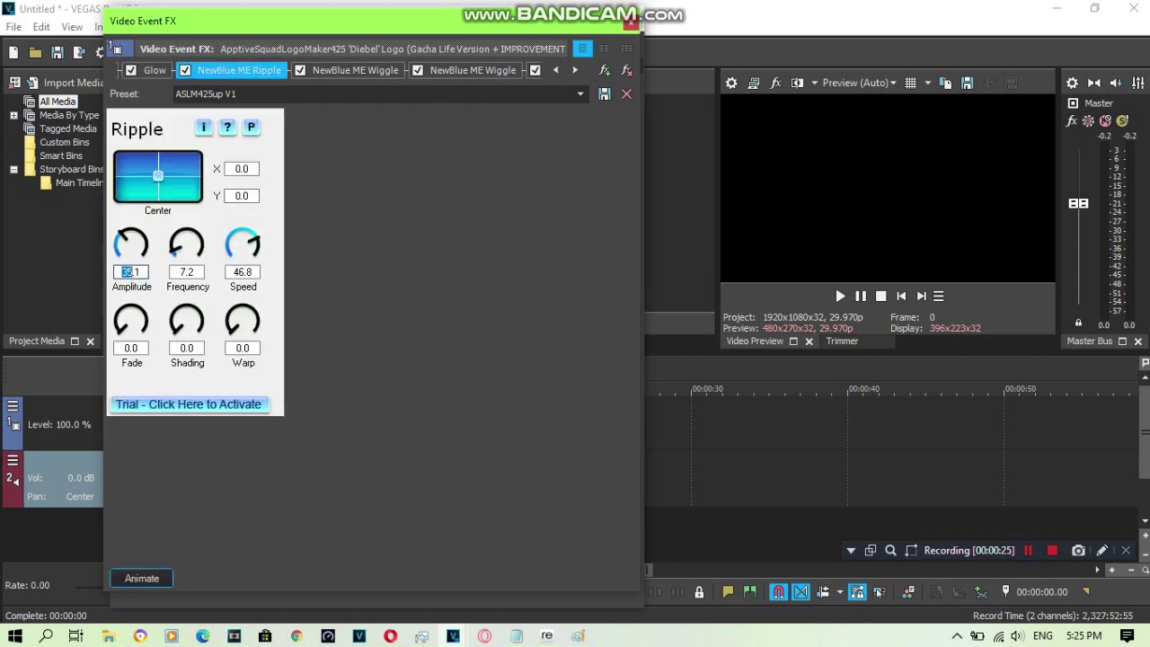
key("Tab")
key("Tab")
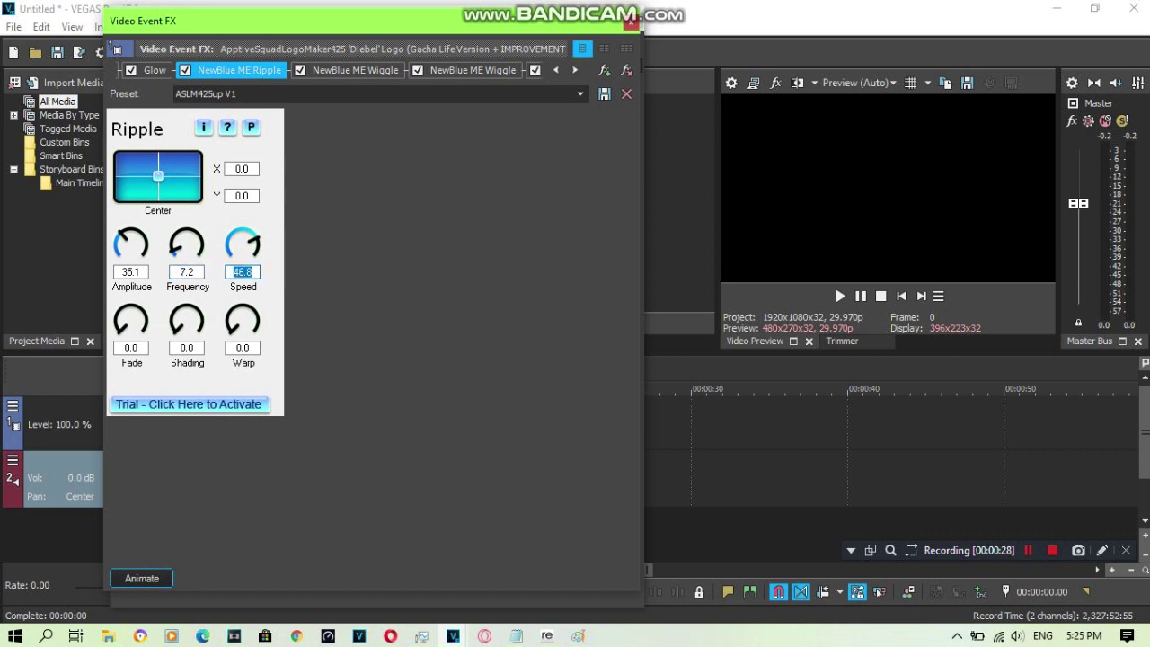
left_click(181, 272)
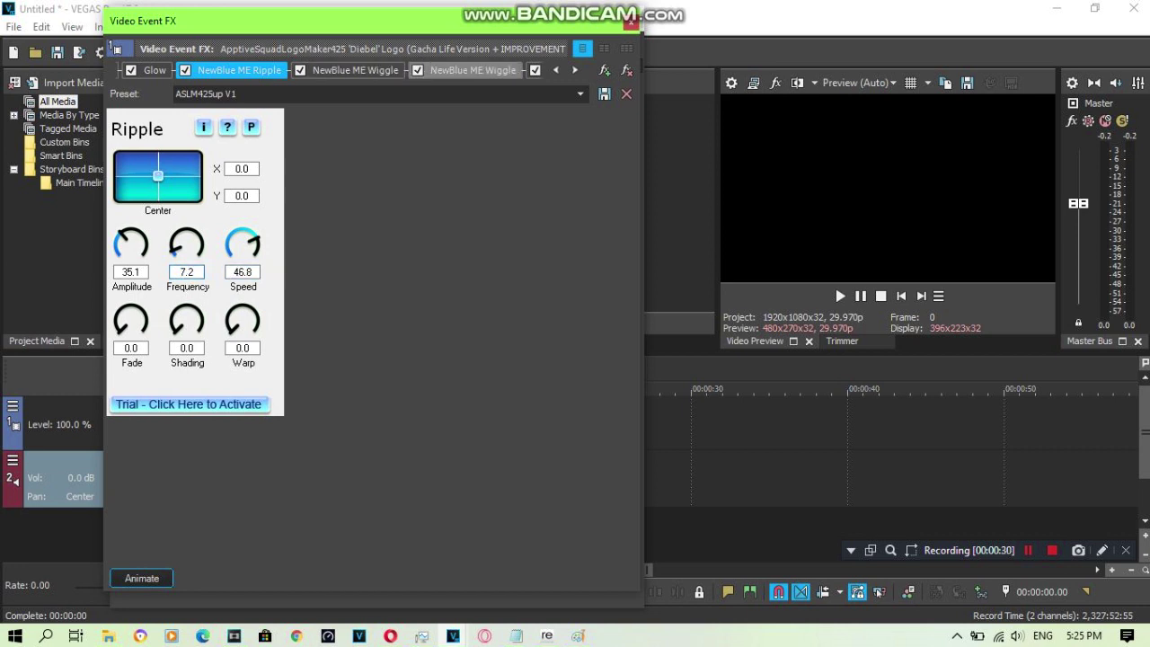
Step: Examine the first NewBlue ME Wiggle effect's rate, strength and drift values and its edges and orientation options
left_click(576, 70)
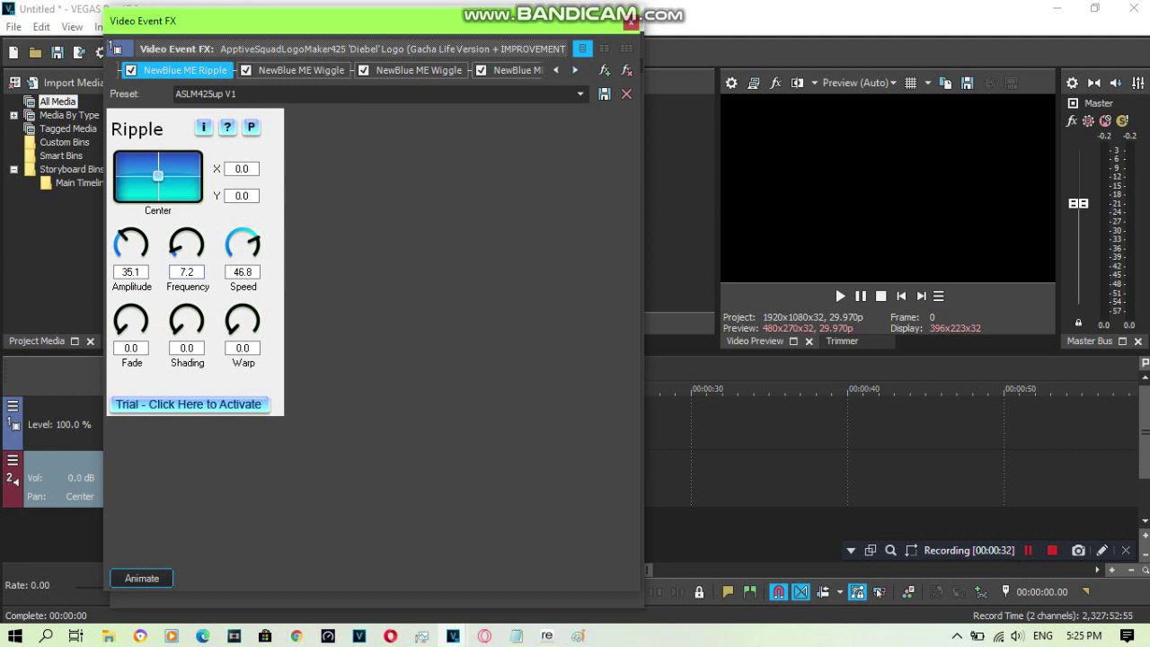
left_click(577, 70)
left_click(186, 70)
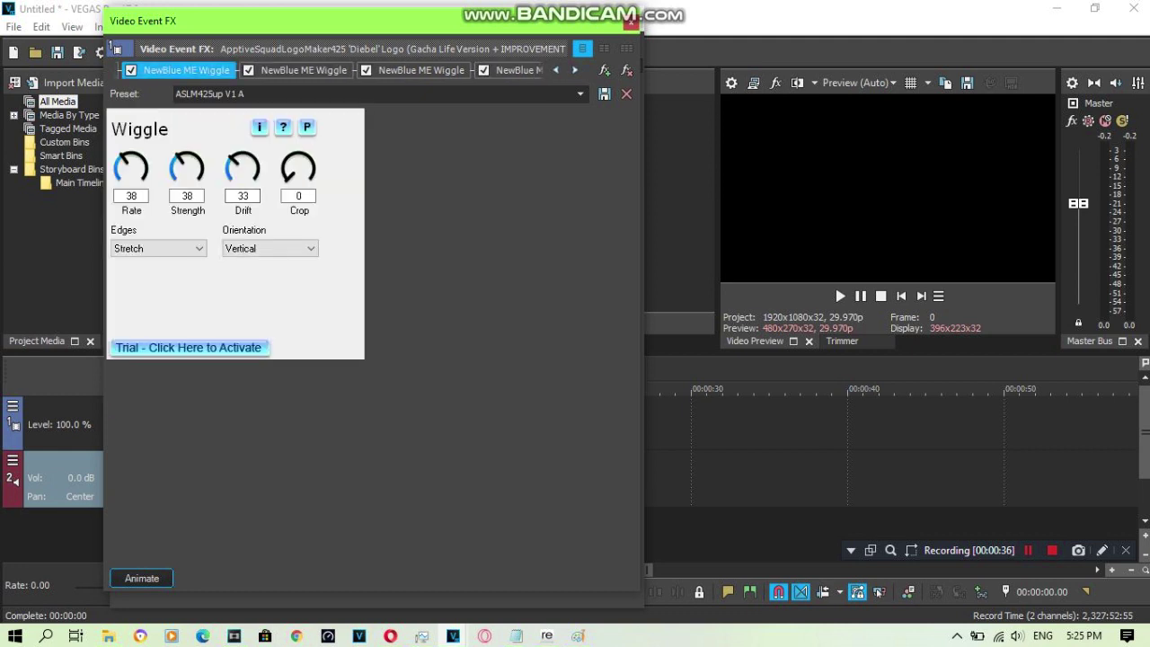
double_click(131, 196)
double_click(187, 196)
double_click(243, 196)
left_click(159, 249)
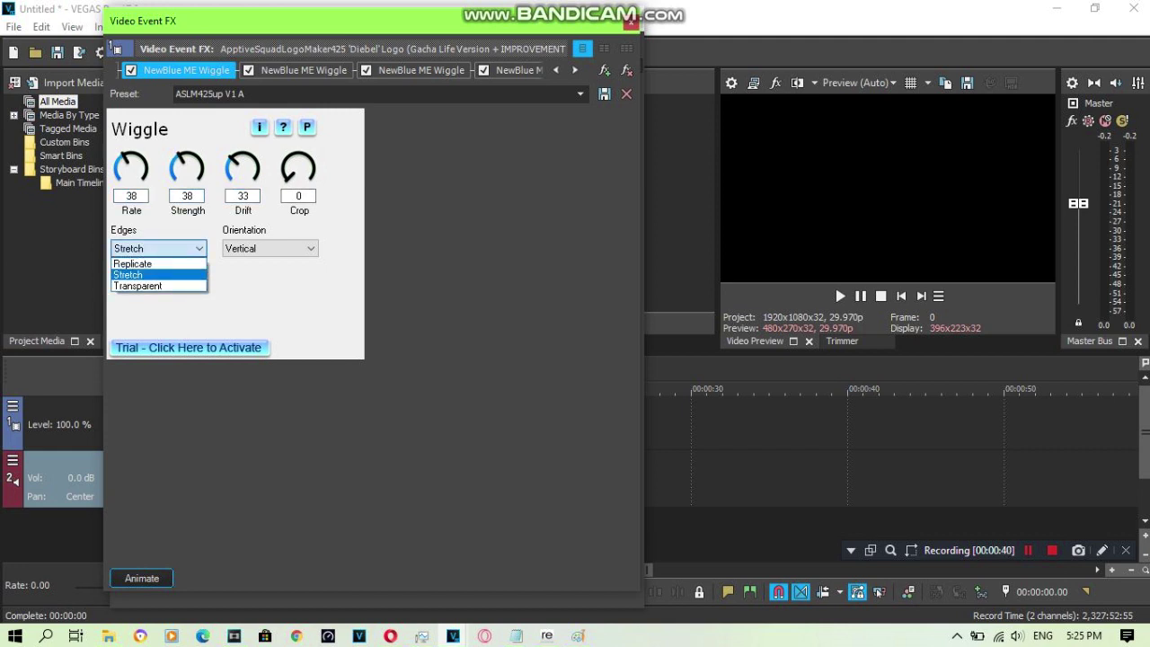
left_click(159, 275)
left_click(269, 249)
left_click(270, 275)
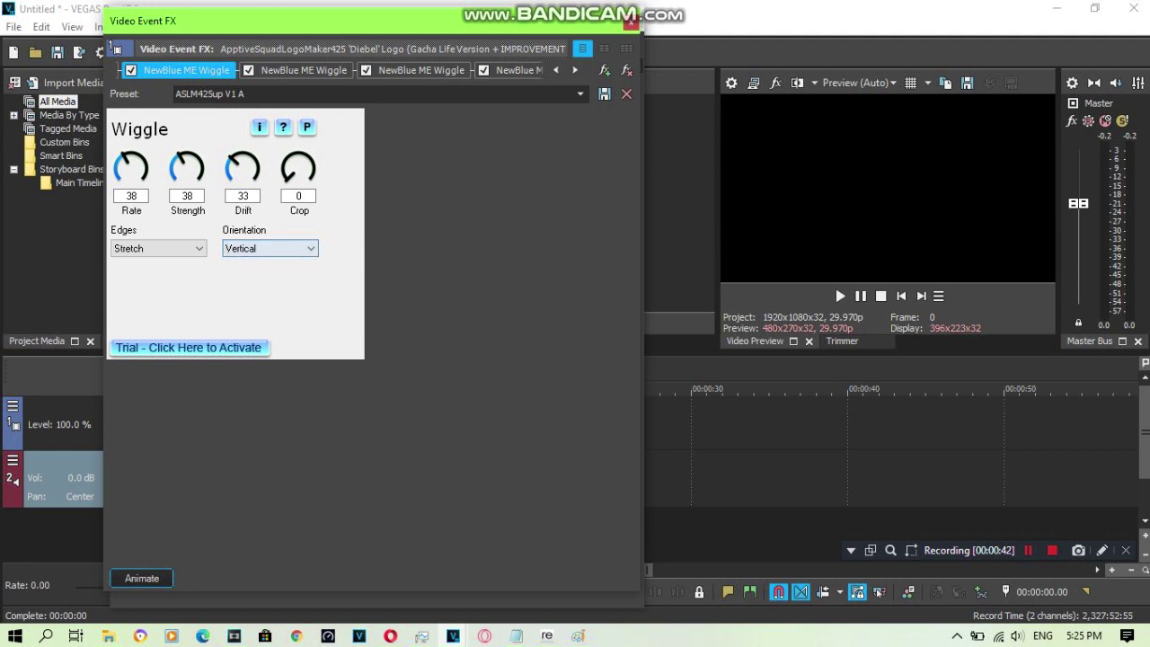
Step: Examine the second NewBlue ME Wiggle effect's rate, strength, drift and crop values and its edges and orientation options
left_click(303, 70)
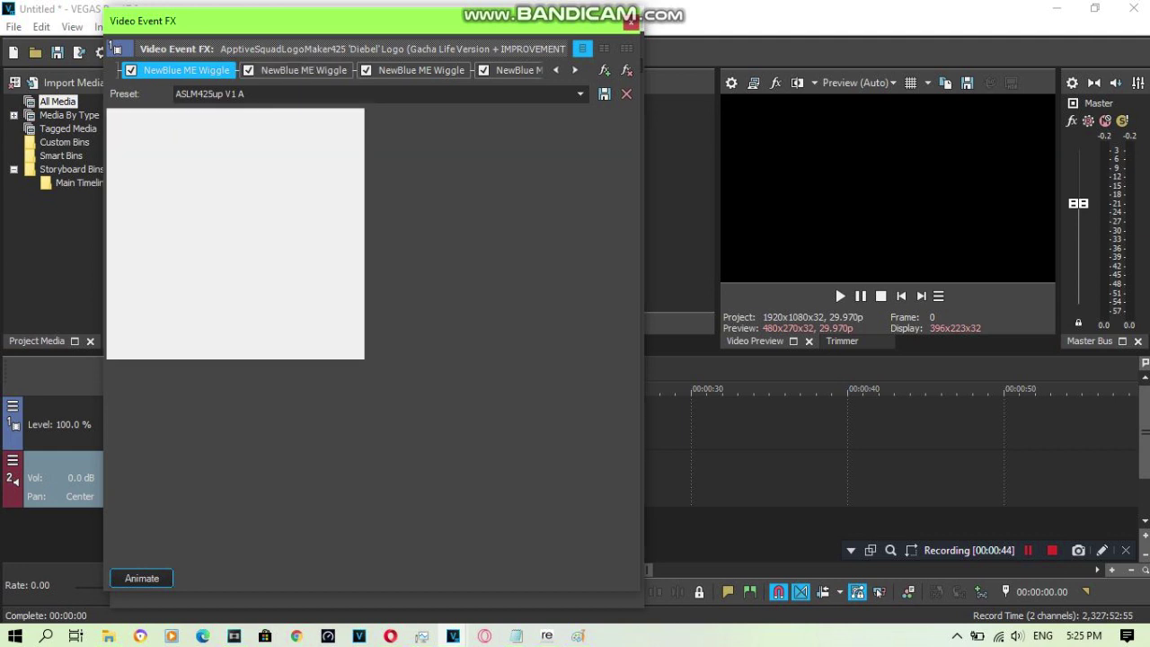
double_click(131, 196)
key("Tab")
key("Tab")
key("Tab")
key("Tab")
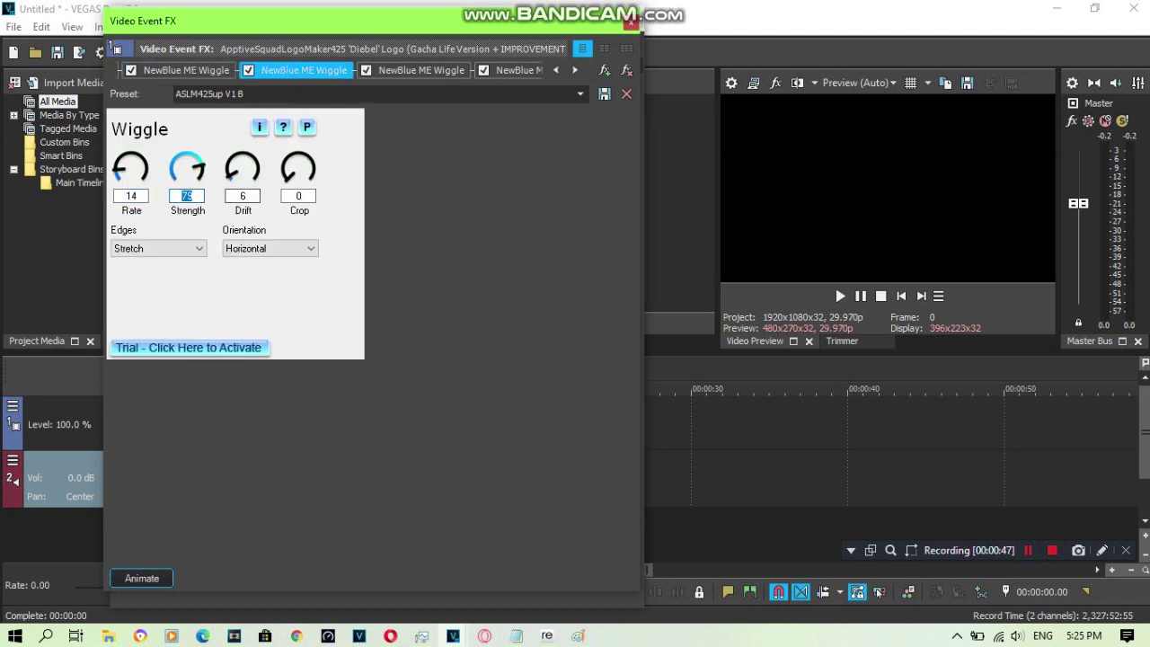
key("alt+Down")
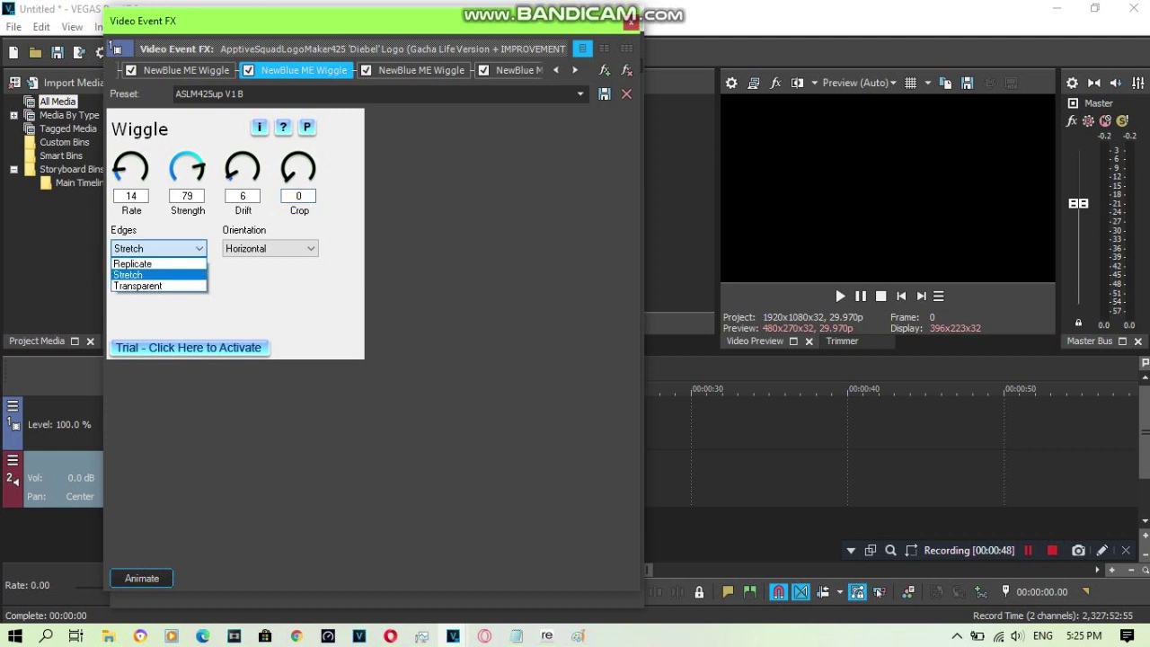
left_click(272, 249)
left_click(272, 250)
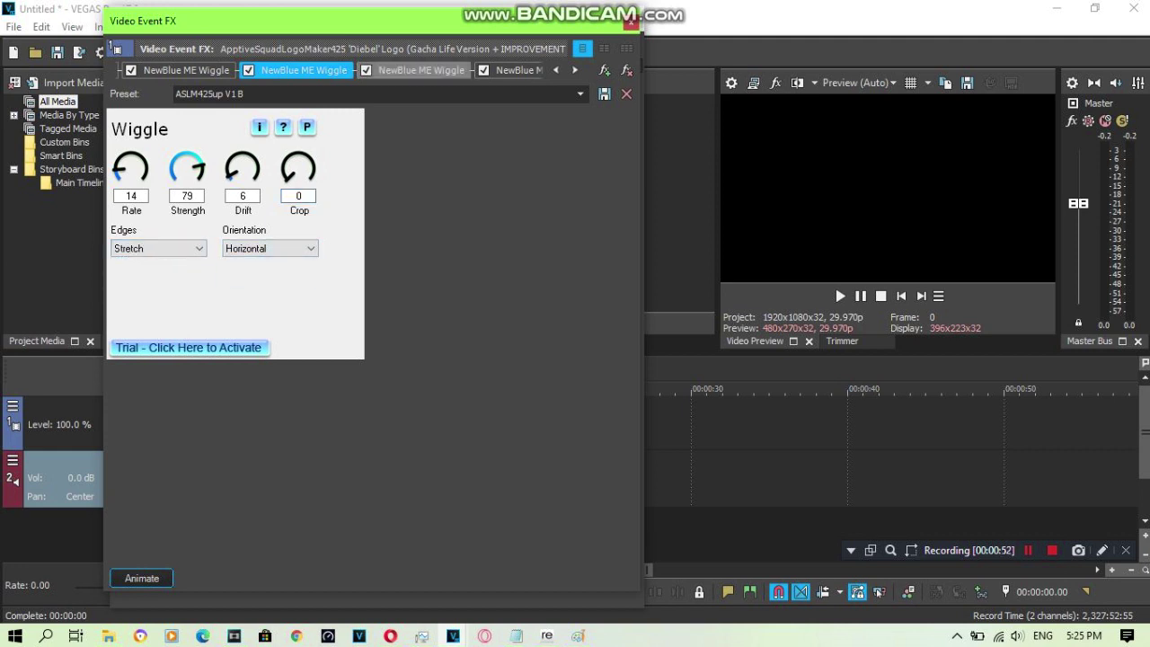
Step: Examine the third NewBlue ME Wiggle effect's numeric values, including crop, and its edges and orientation options
left_click(416, 71)
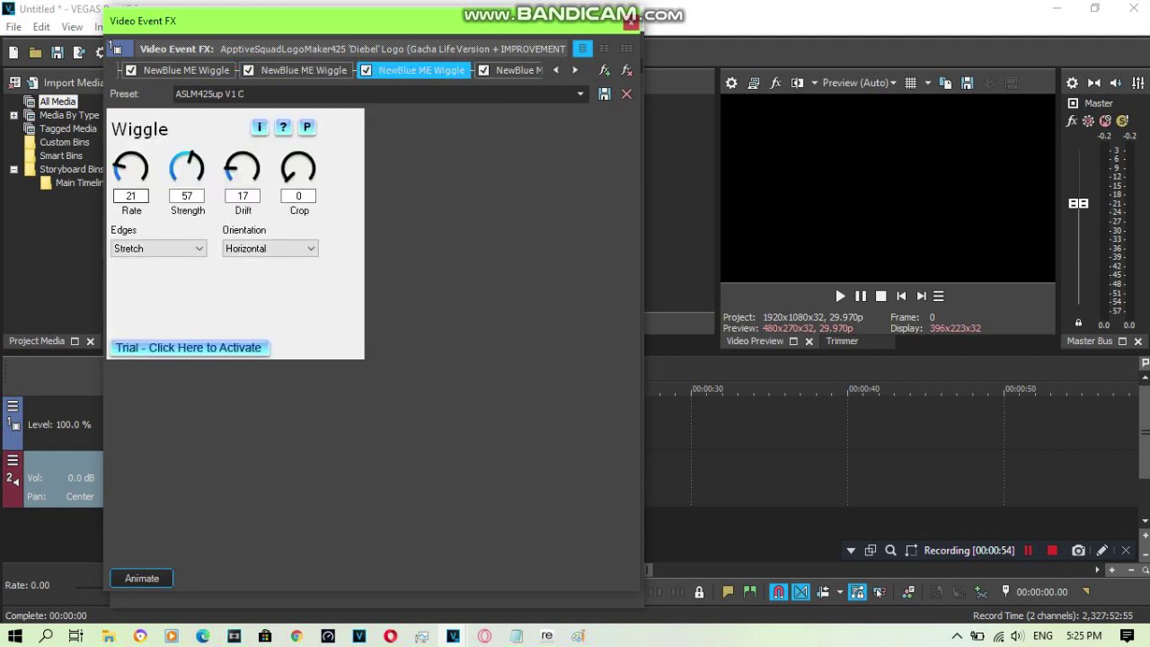
key("Tab")
key("Tab")
key("Tab")
double_click(299, 196)
left_click(159, 249)
left_click(159, 249)
key("Tab")
key("alt+Down")
key("Escape")
Step: Examine the fourth NewBlue ME Wiggle effect's numeric values, including crop, and its edges and orientation options
left_click(510, 70)
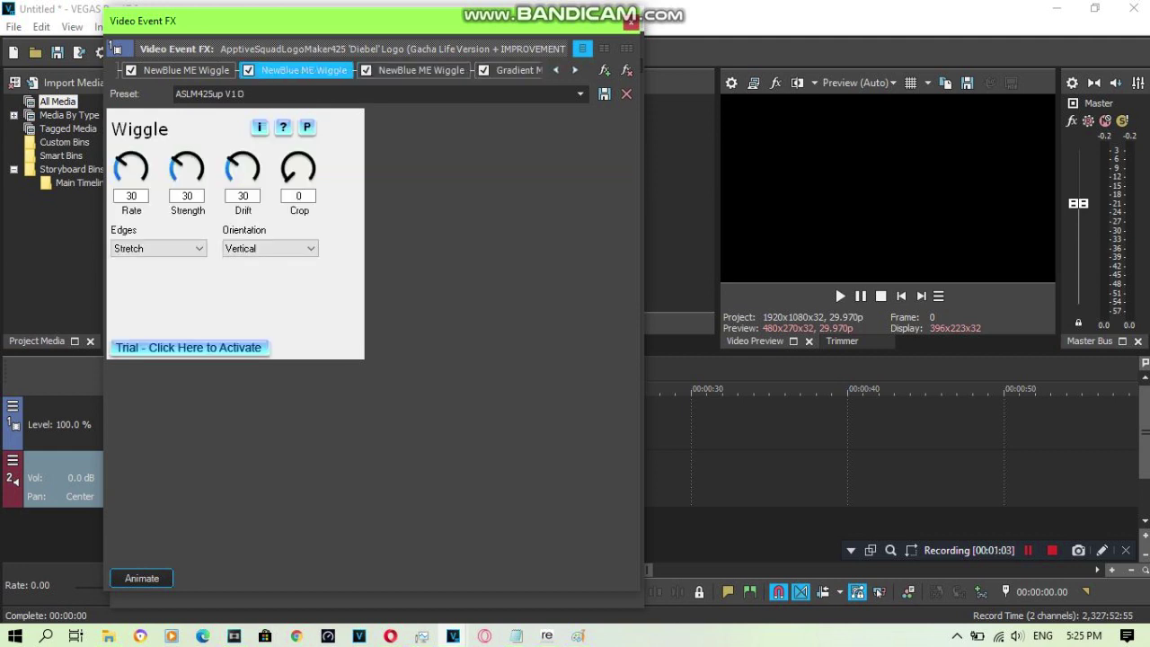
key("Tab")
key("Tab")
double_click(299, 196)
left_click(159, 249)
left_click(148, 275)
left_click(270, 249)
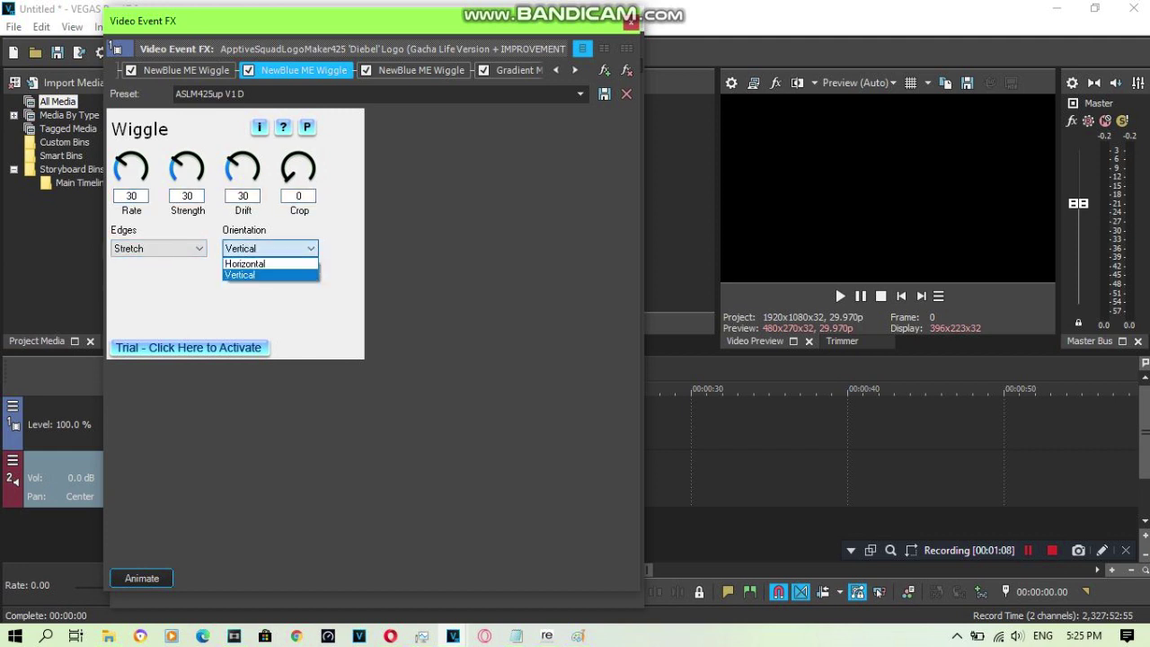
left_click(260, 275)
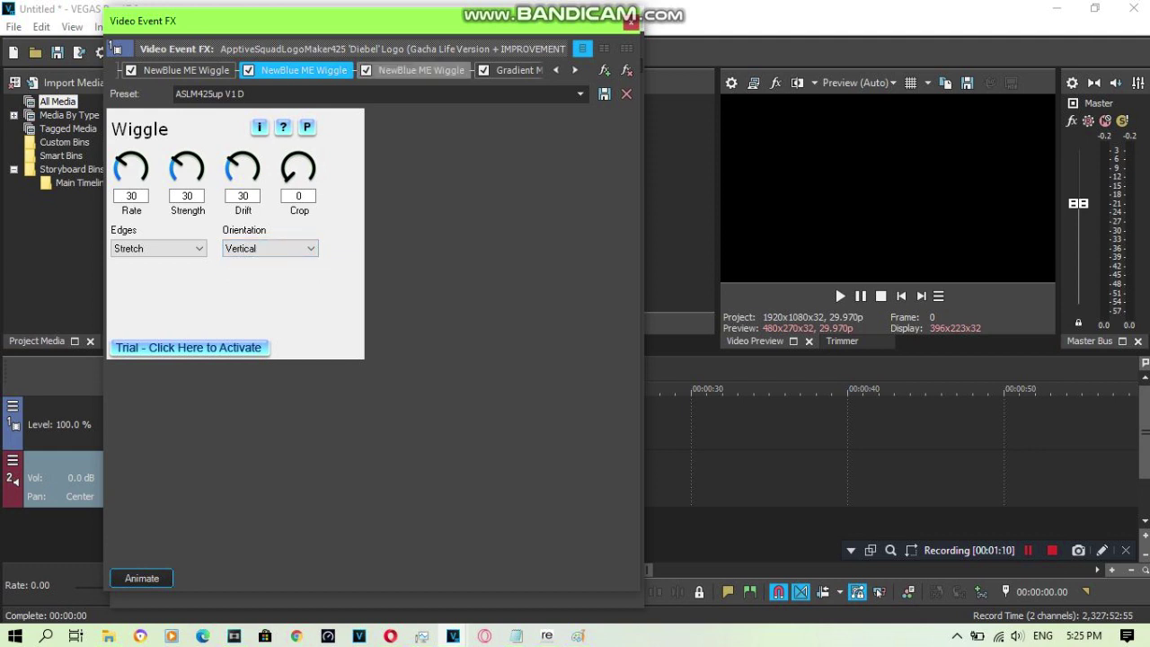
Step: Examine the fifth NewBlue ME Wiggle effect's rate, strength, drift and crop values and its edges and orientation options
left_click(420, 70)
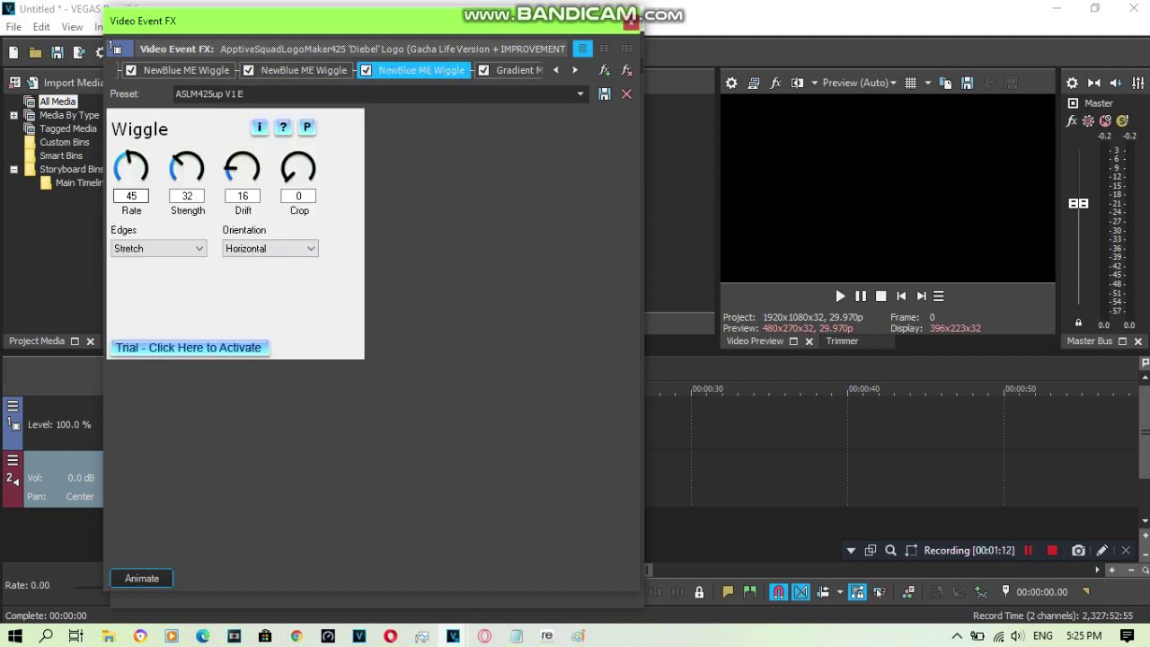
key("Tab")
key("Tab")
key("Tab")
key("Tab")
key("Tab")
key("alt+Down")
key("alt+Up")
key("Tab")
key("alt+Down")
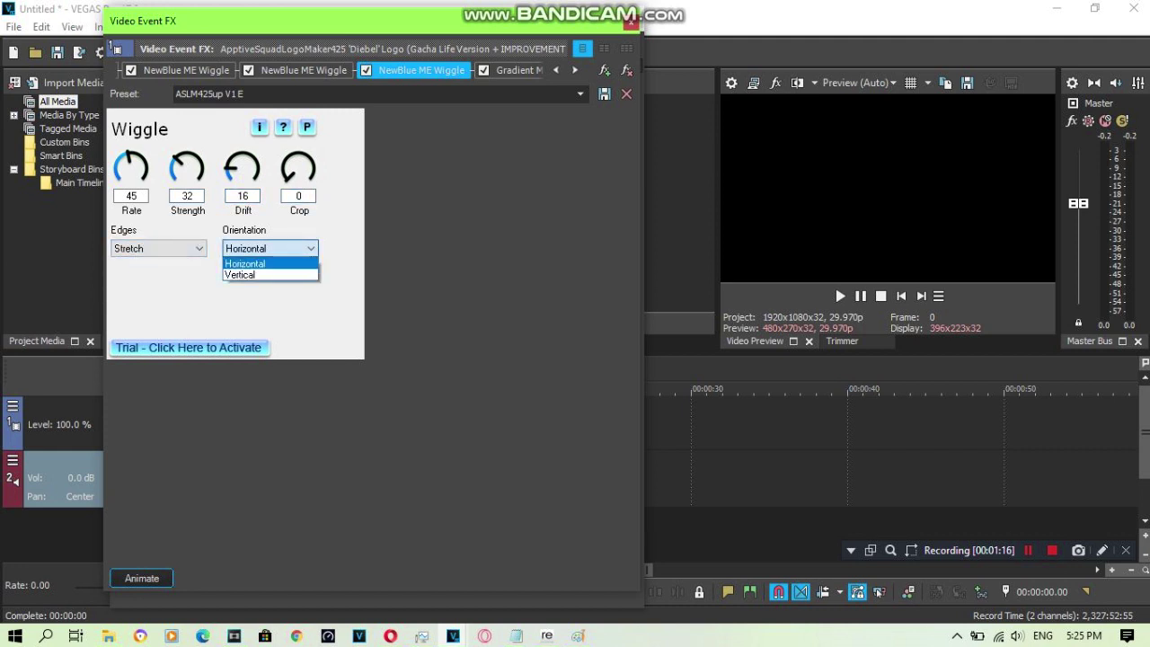
left_click(271, 249)
Step: Show the Gradient Map effect and examine the RGB color of each gradient control point from 0 to 5
left_click(575, 70)
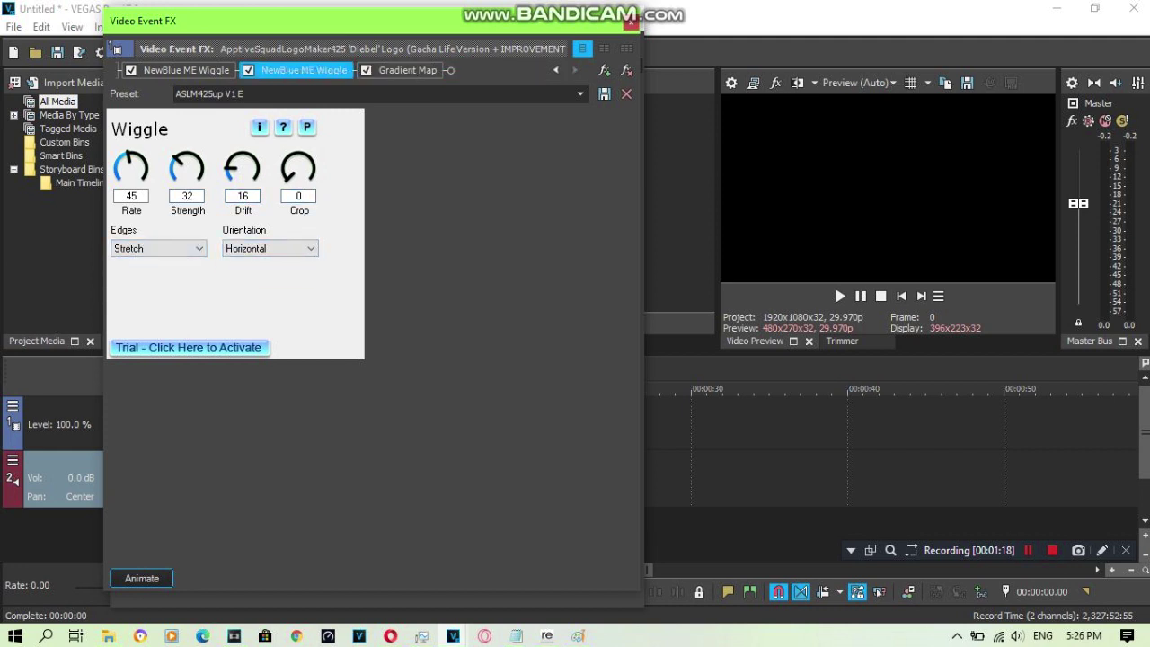
left_click(407, 70)
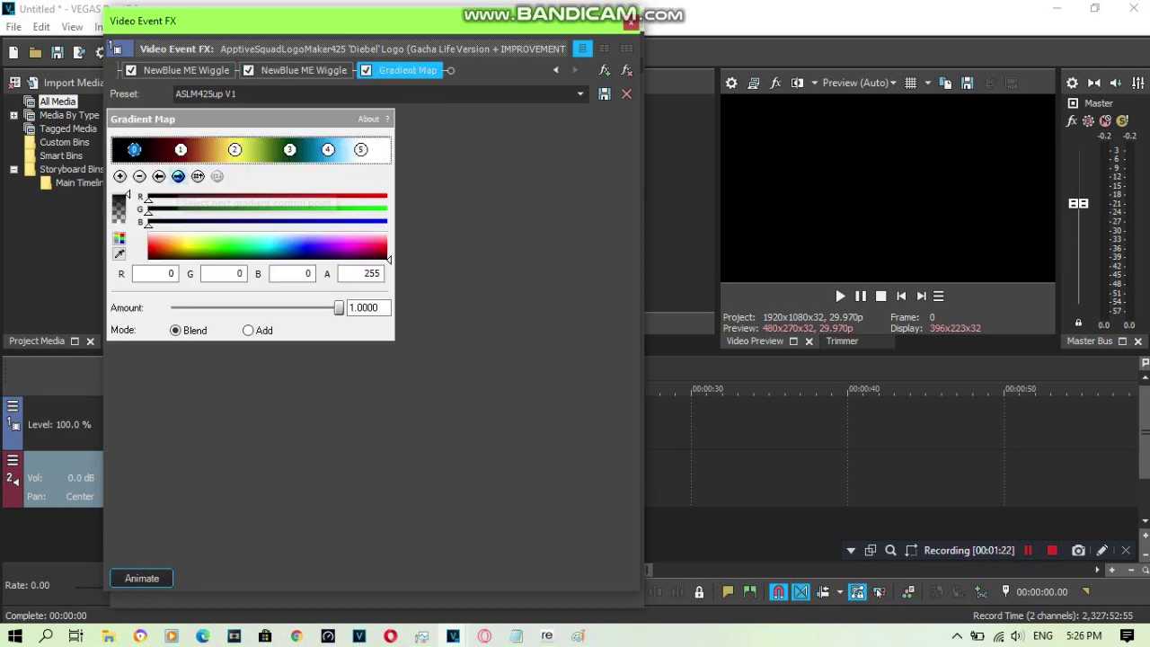
left_click(178, 176)
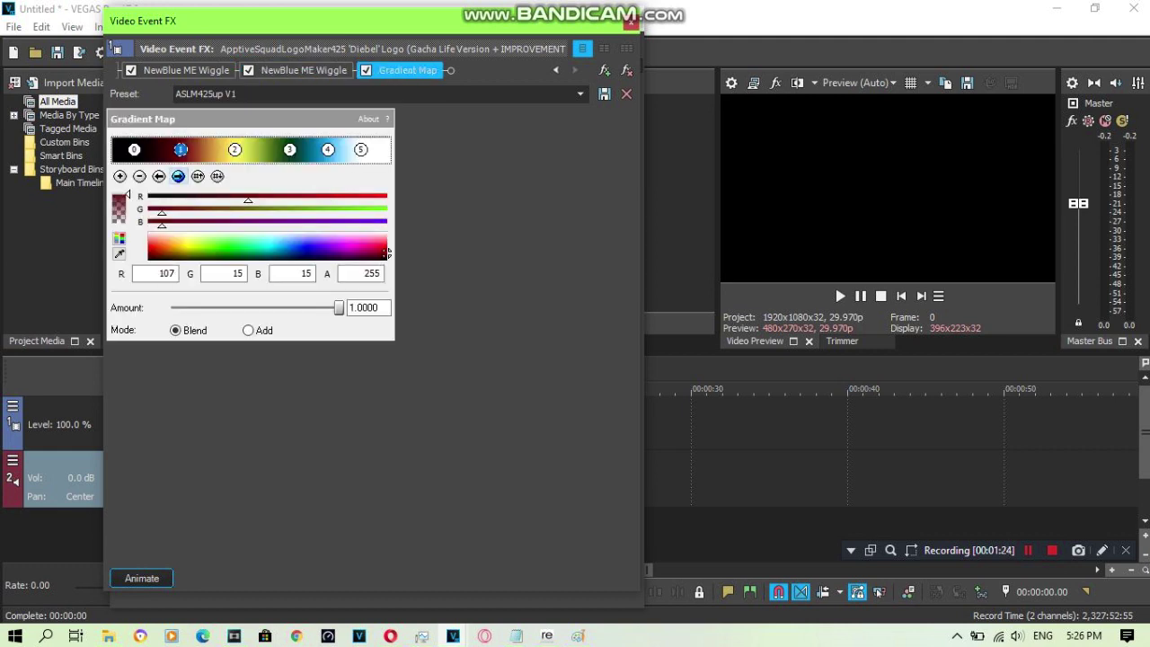
left_click(178, 176)
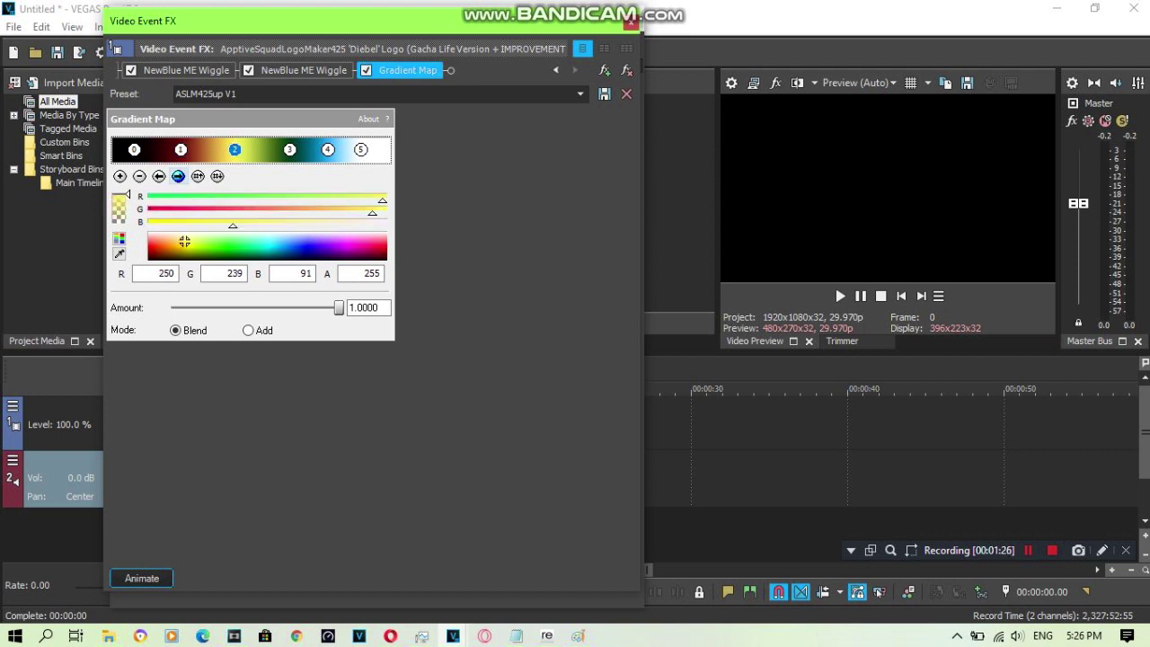
left_click(178, 177)
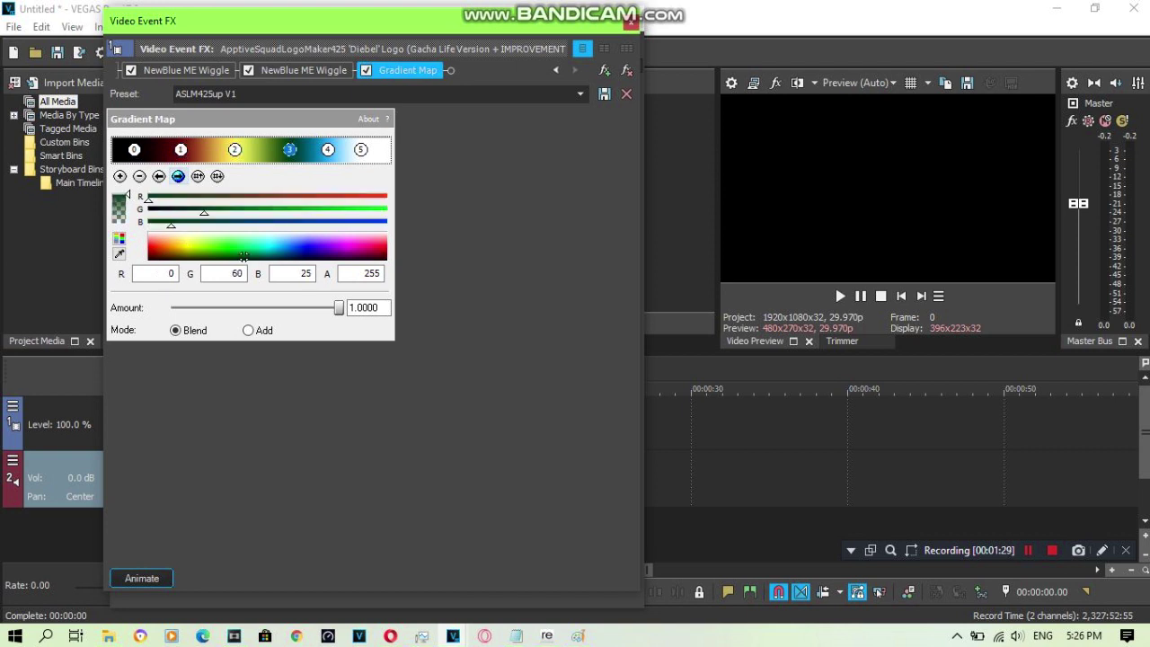
left_click(178, 176)
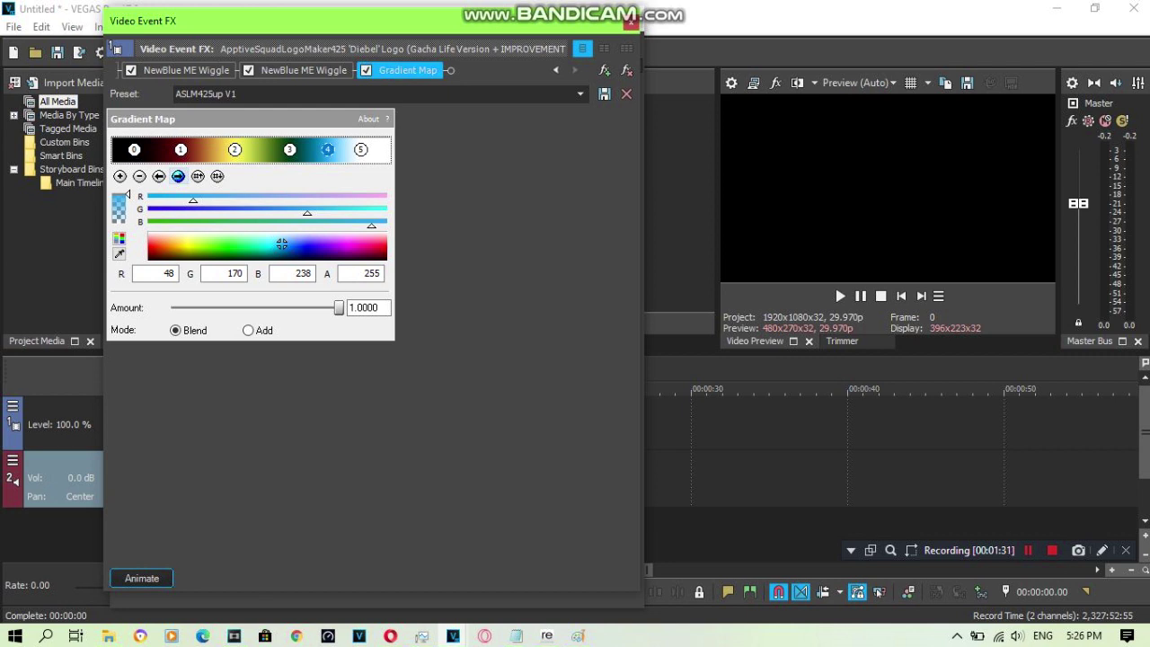
left_click(178, 176)
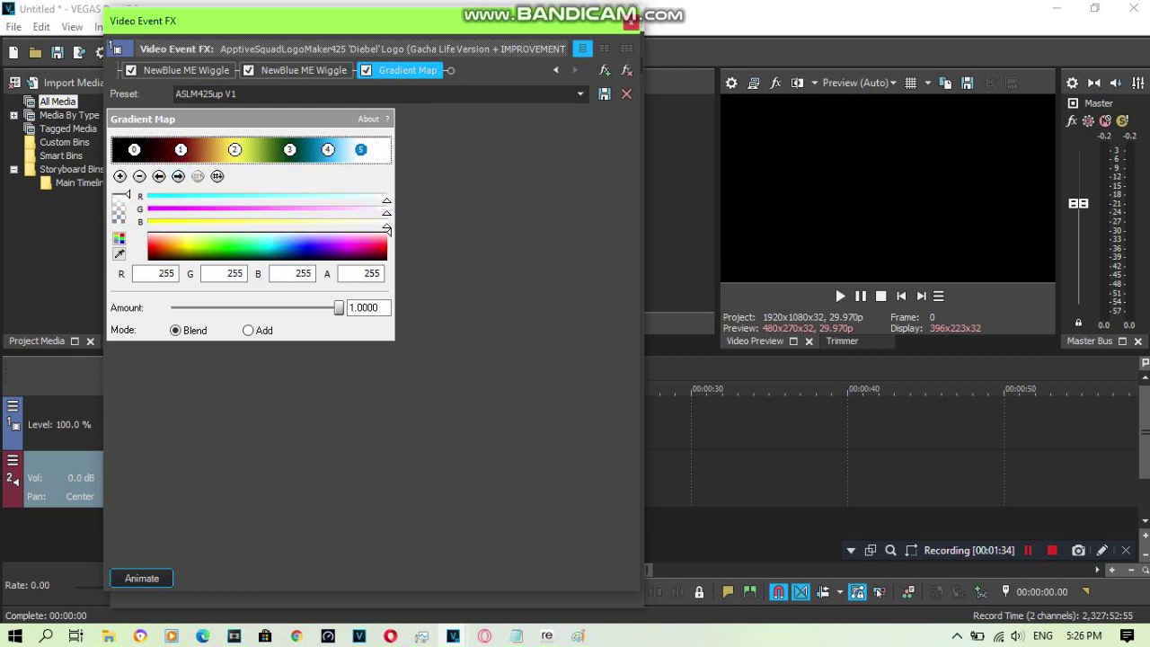
Step: Close the Video Event FX window and apply the What Teh X preset to the ExpressFX Chorus audio effect
left_click(632, 19)
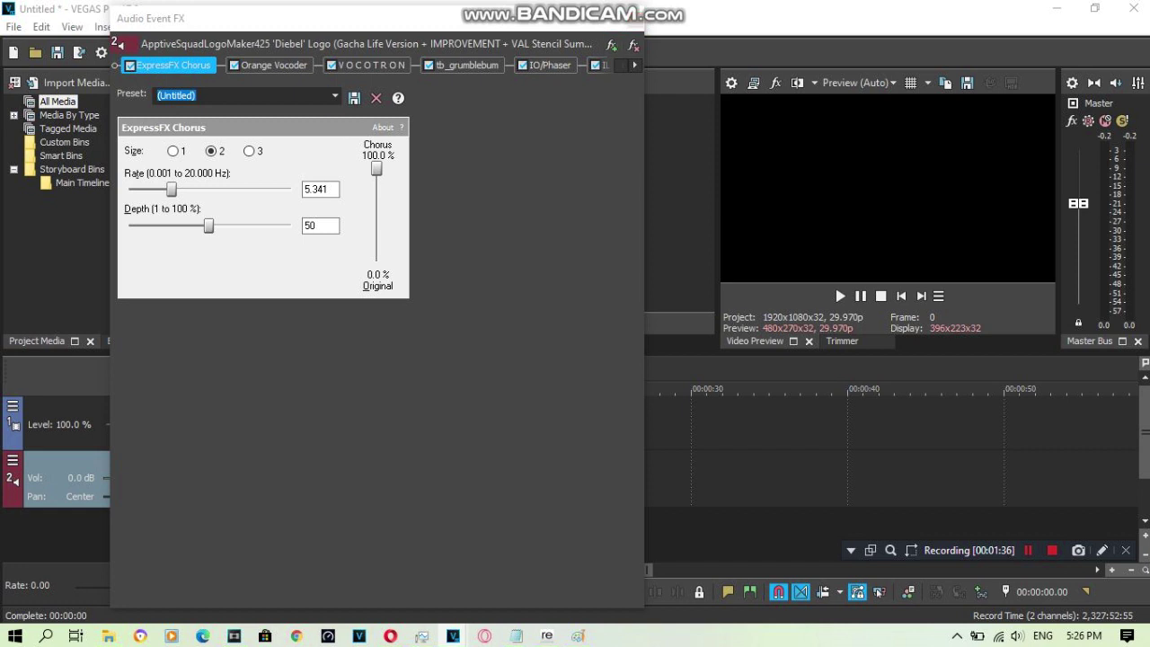
left_click(335, 95)
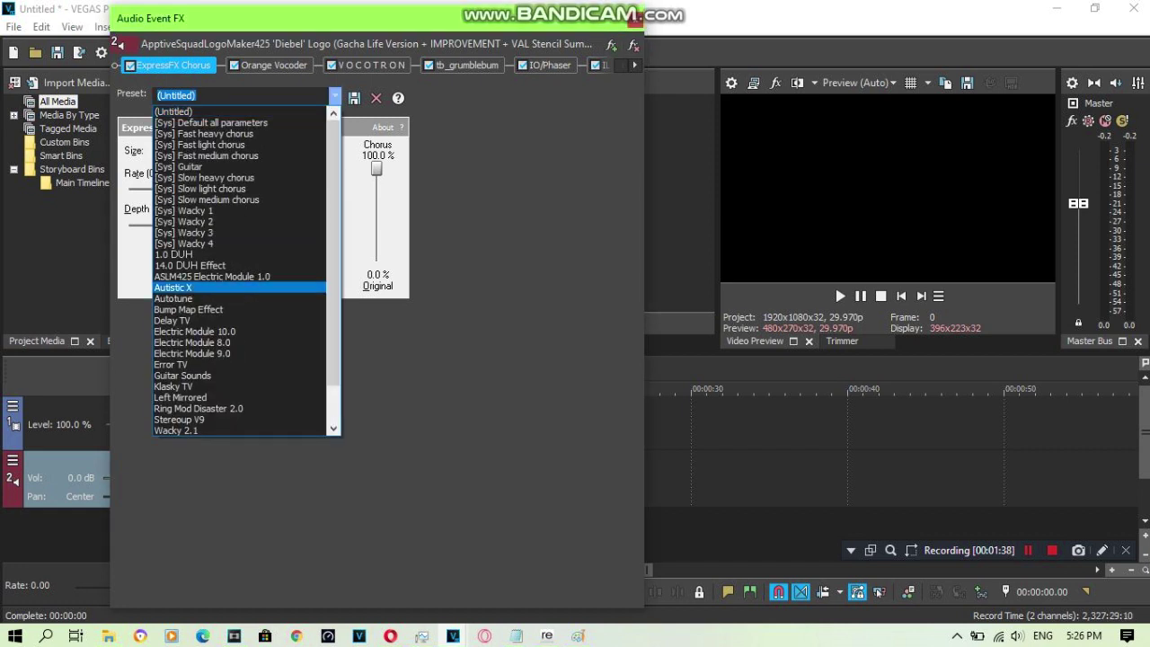
left_click_drag(334, 278, 333, 316)
left_click(216, 408)
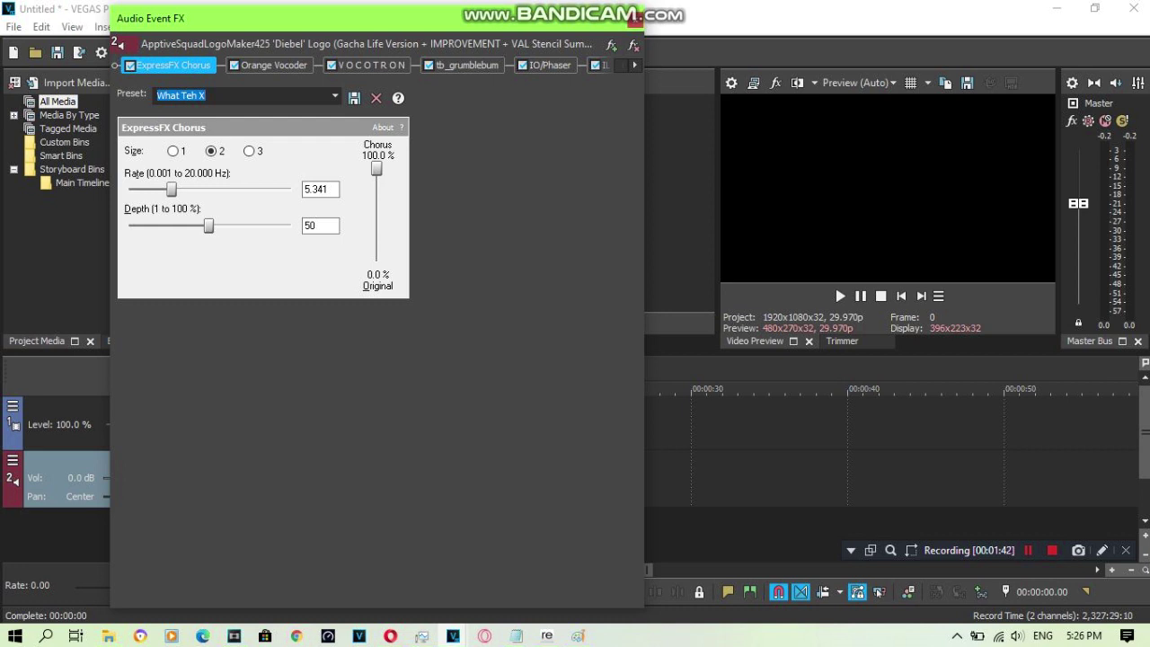
Step: Select the second DEFAULT preset in the Orange Vocoder effect and enter JAZZ VIOCODER as the preset name
left_click(273, 65)
left_click(273, 65)
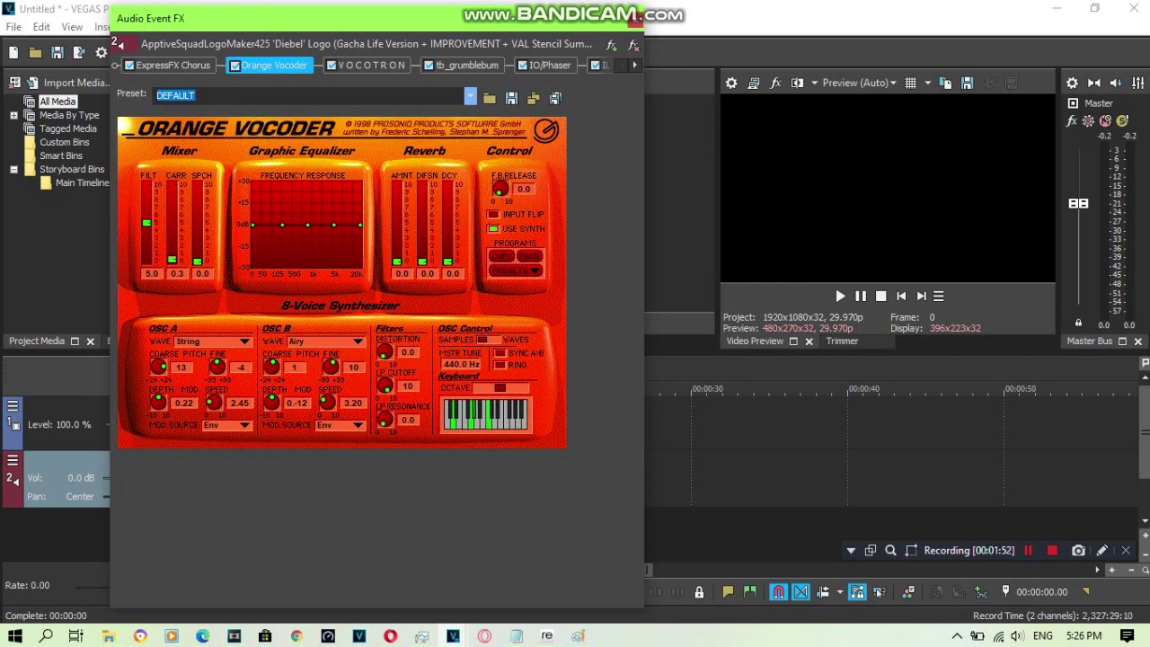
left_click(470, 95)
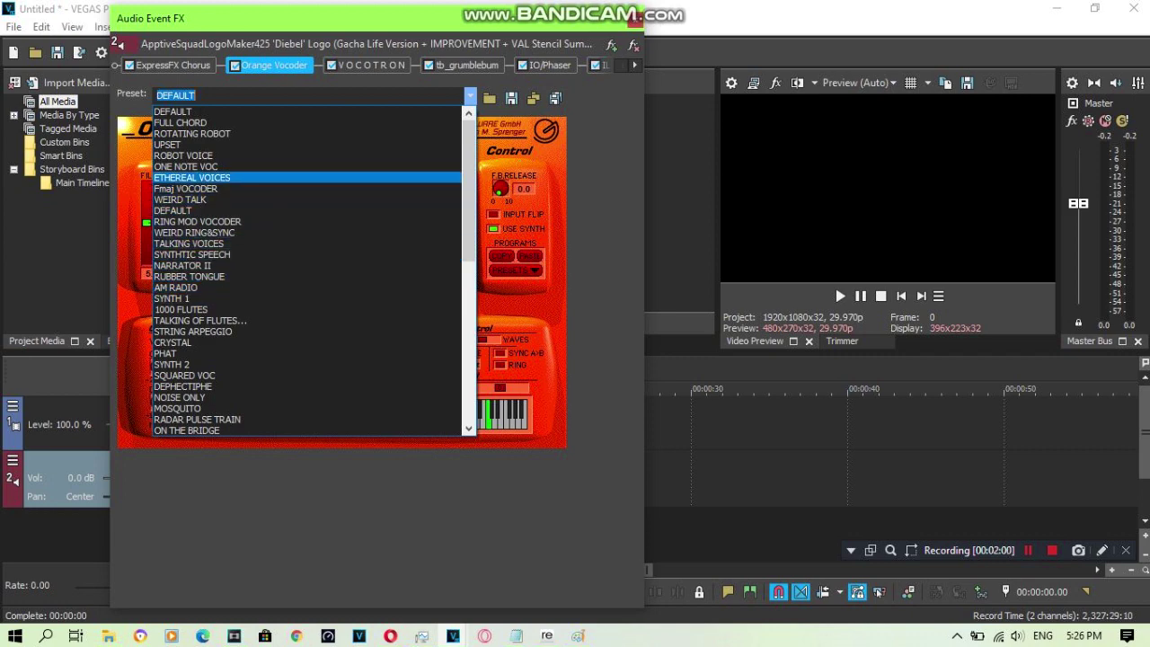
left_click(189, 210)
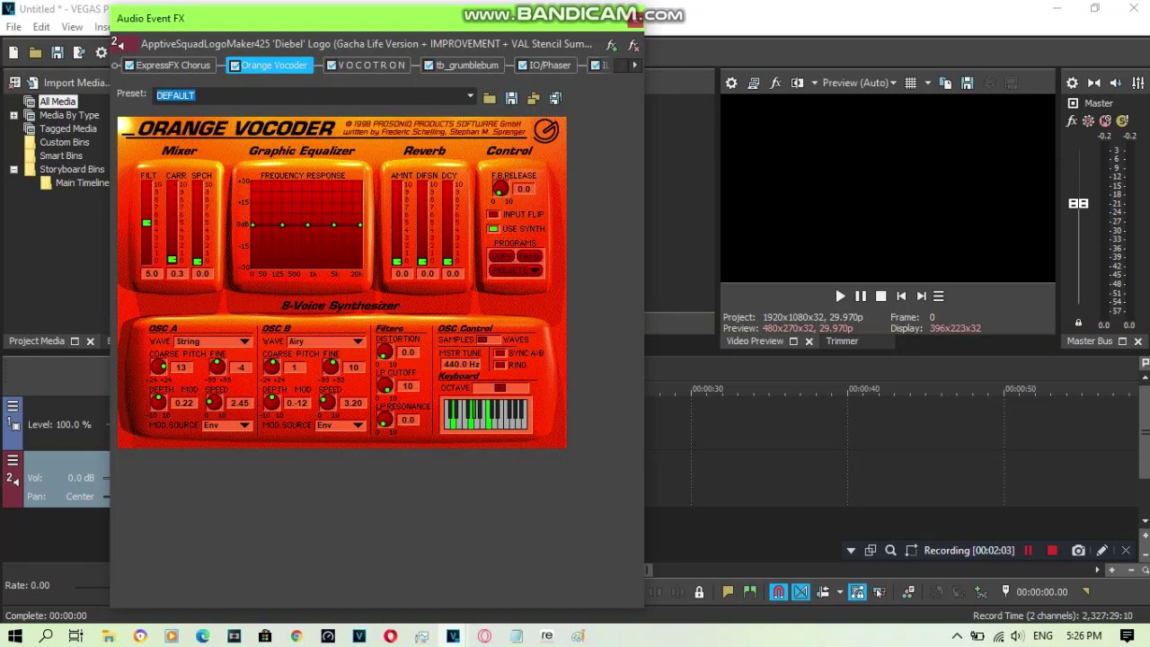
type("JAZZ")
type(" VI")
type("OC")
type("ODER")
Step: Select the second 001. preset in the VOCOTRON effect and enter 015 as the preset name
left_click(373, 66)
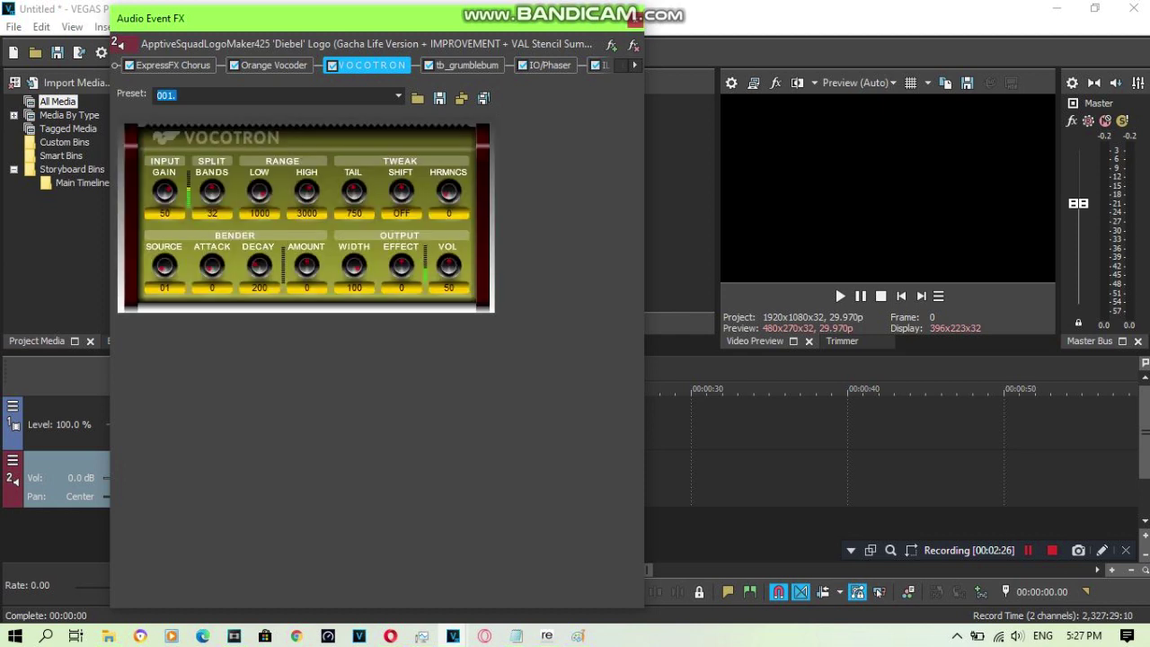
left_click(398, 95)
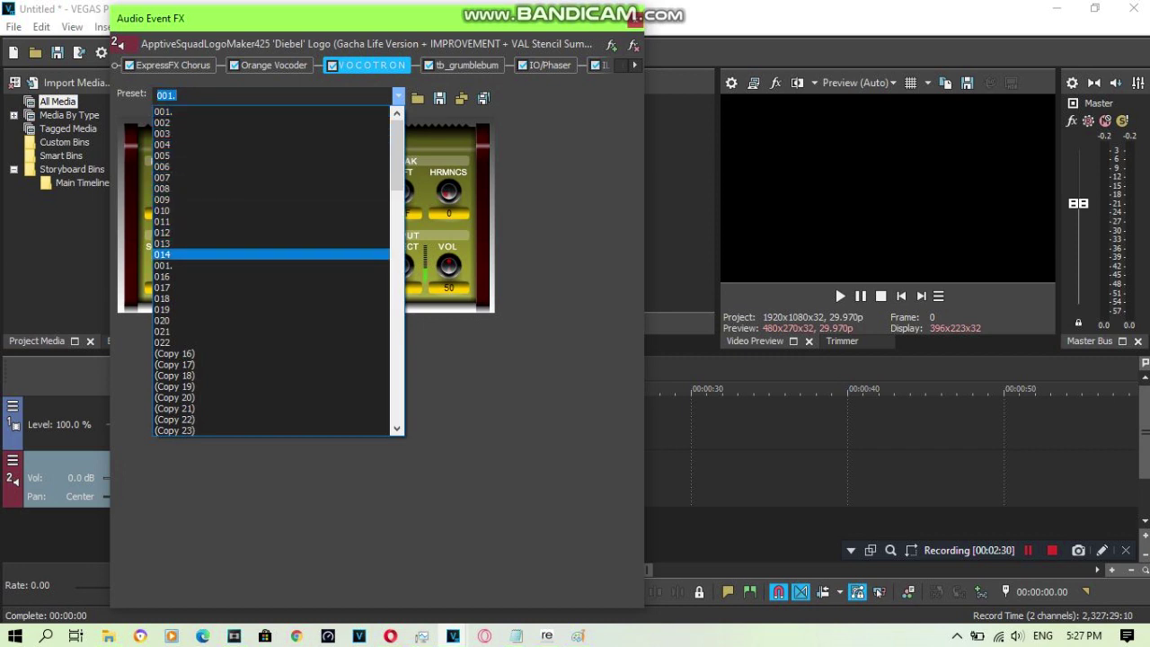
left_click(224, 266)
left_click(174, 95)
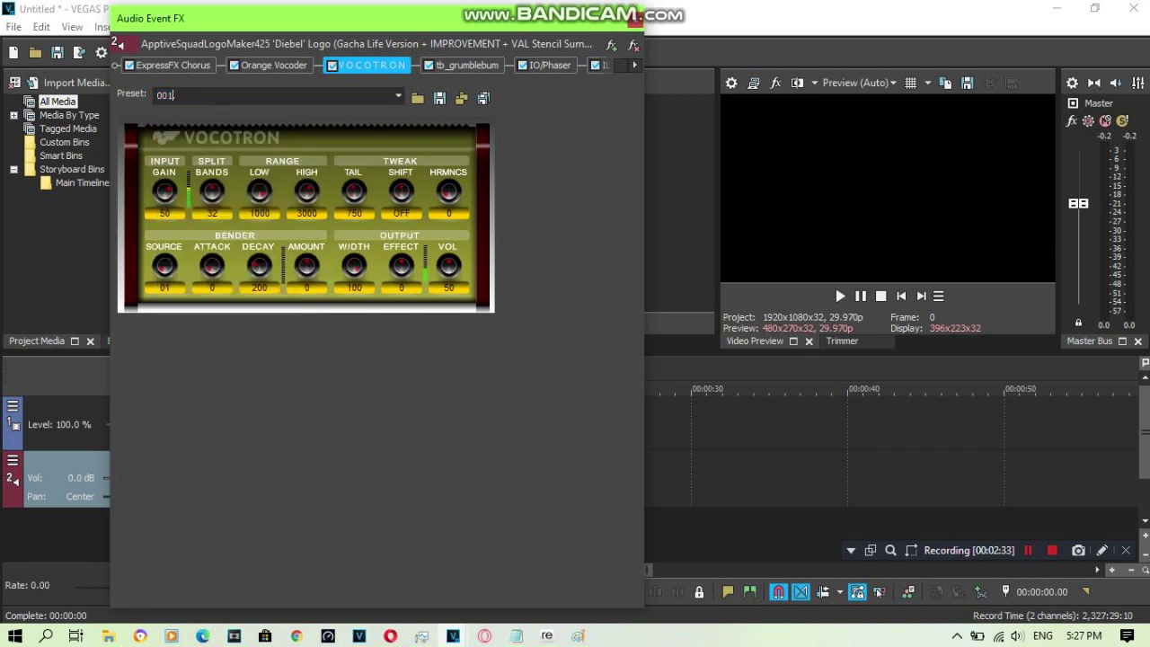
left_click_drag(174, 95, 163, 95)
type("15.")
key("Return")
left_click(398, 95)
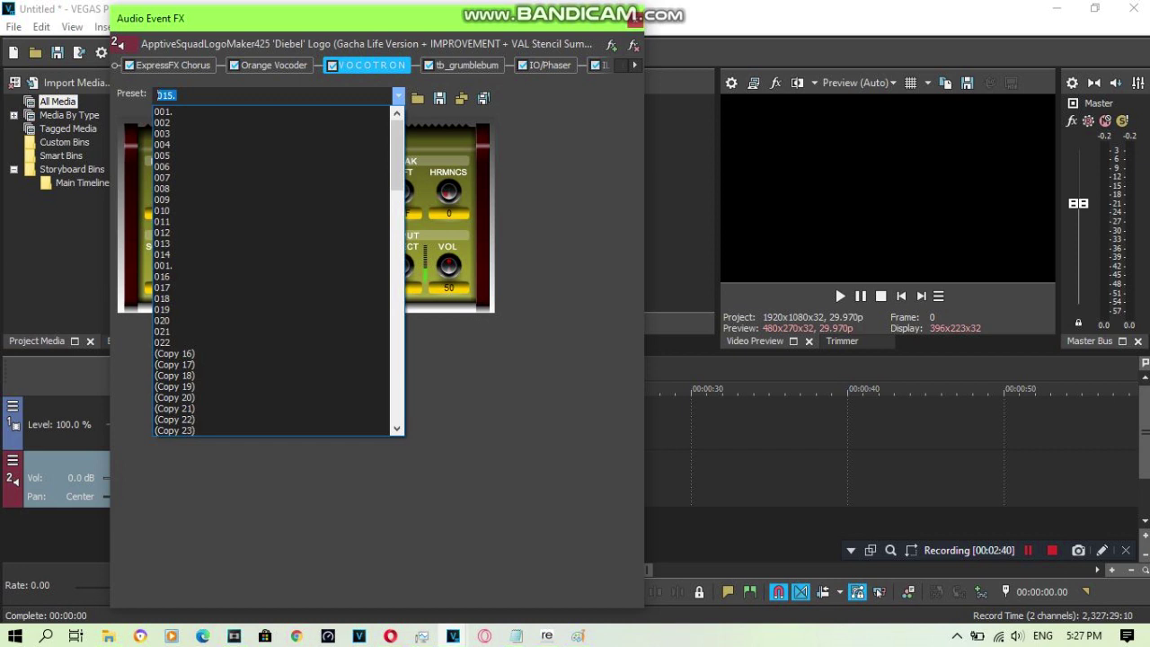
key("Escape")
left_click(398, 96)
left_click(398, 95)
left_click(178, 95)
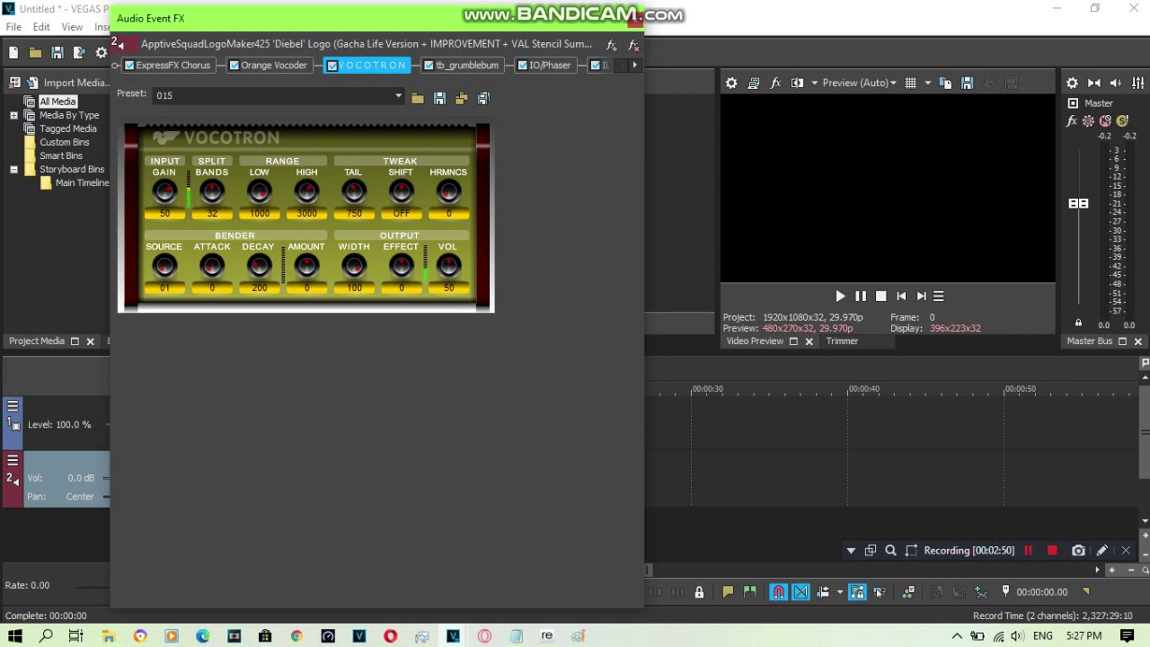
Step: Show the tb_grumblebum effect and choose digital as its process and triangle as its wave
left_click(466, 66)
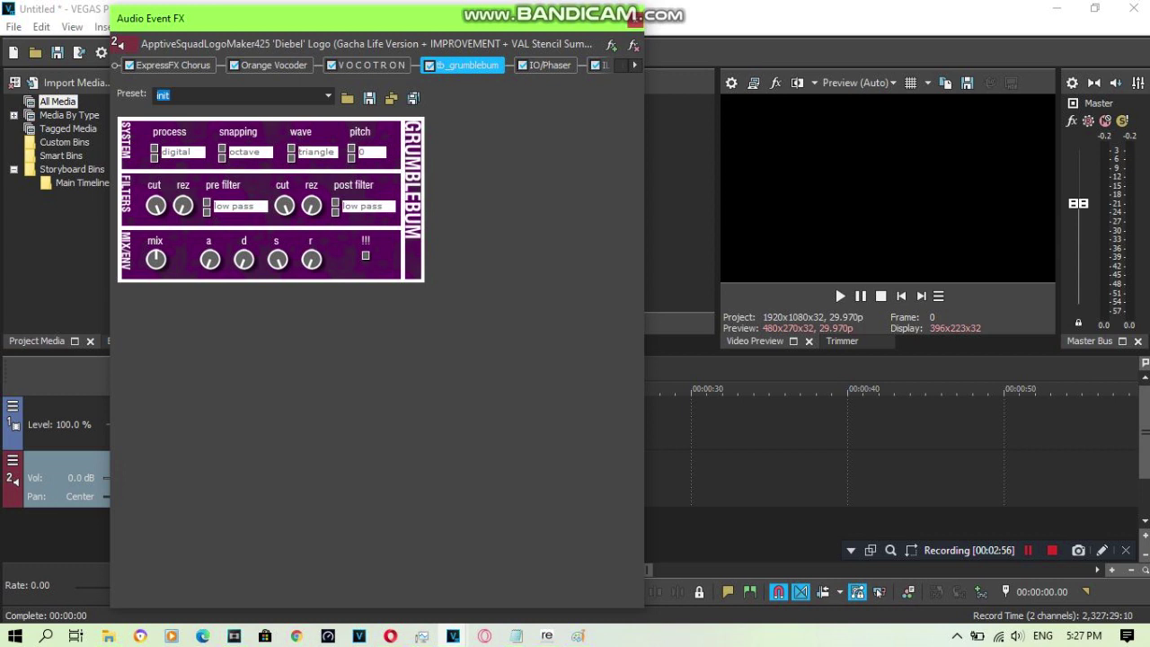
left_click(184, 152)
left_click(183, 152)
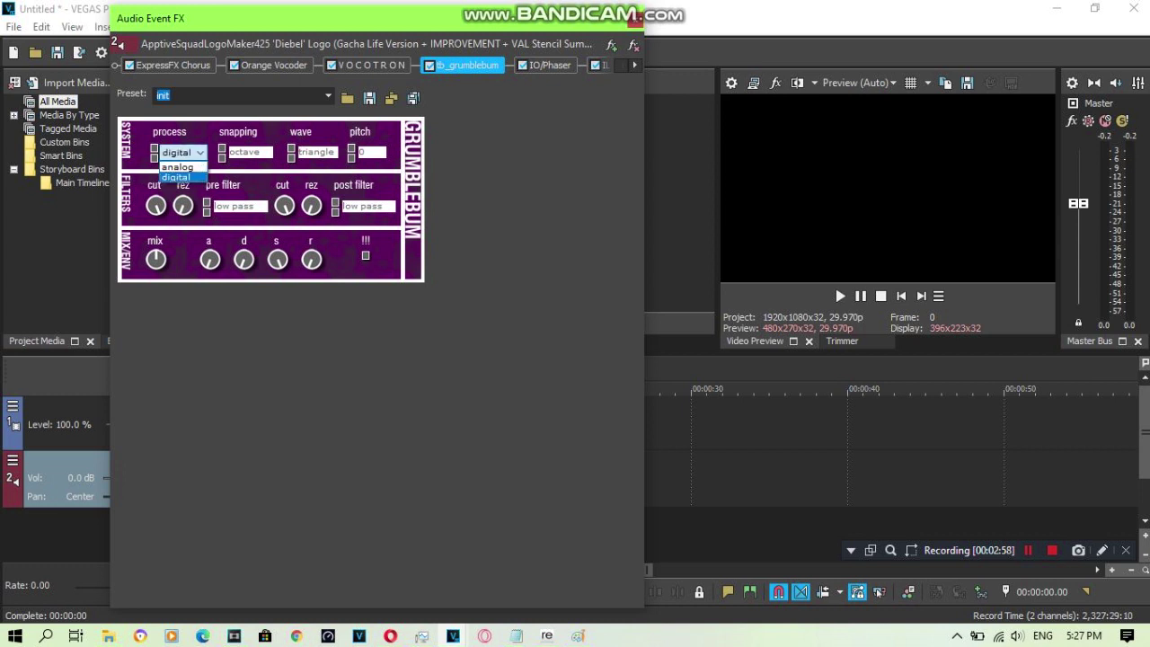
left_click(183, 178)
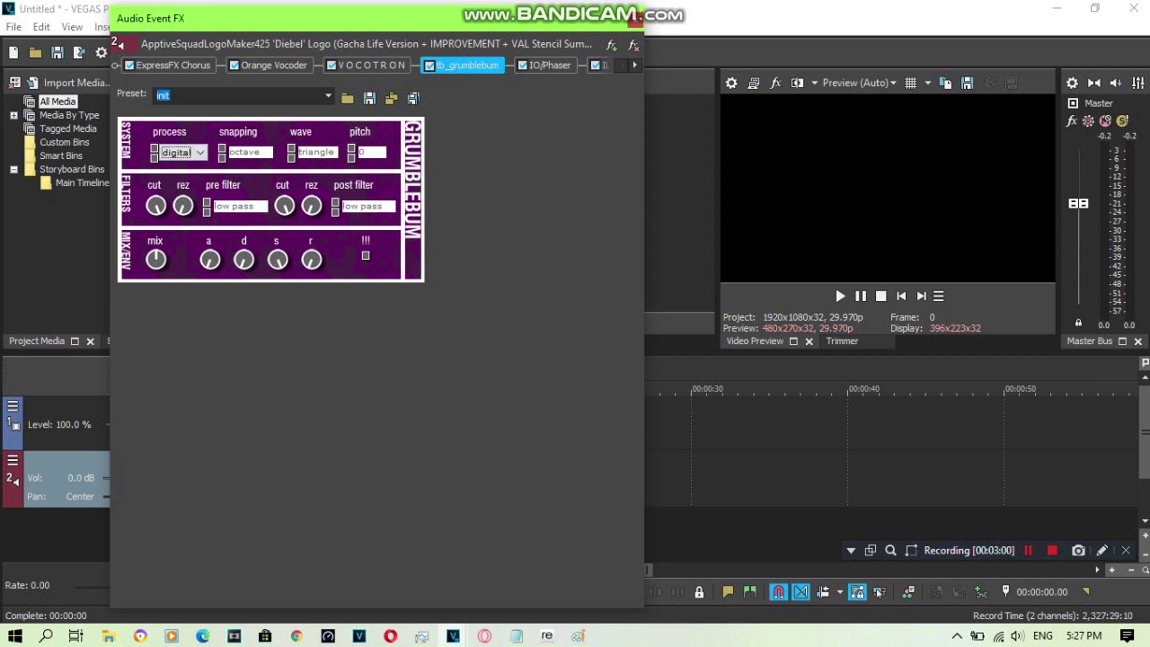
left_click(317, 151)
left_click(317, 152)
left_click(317, 186)
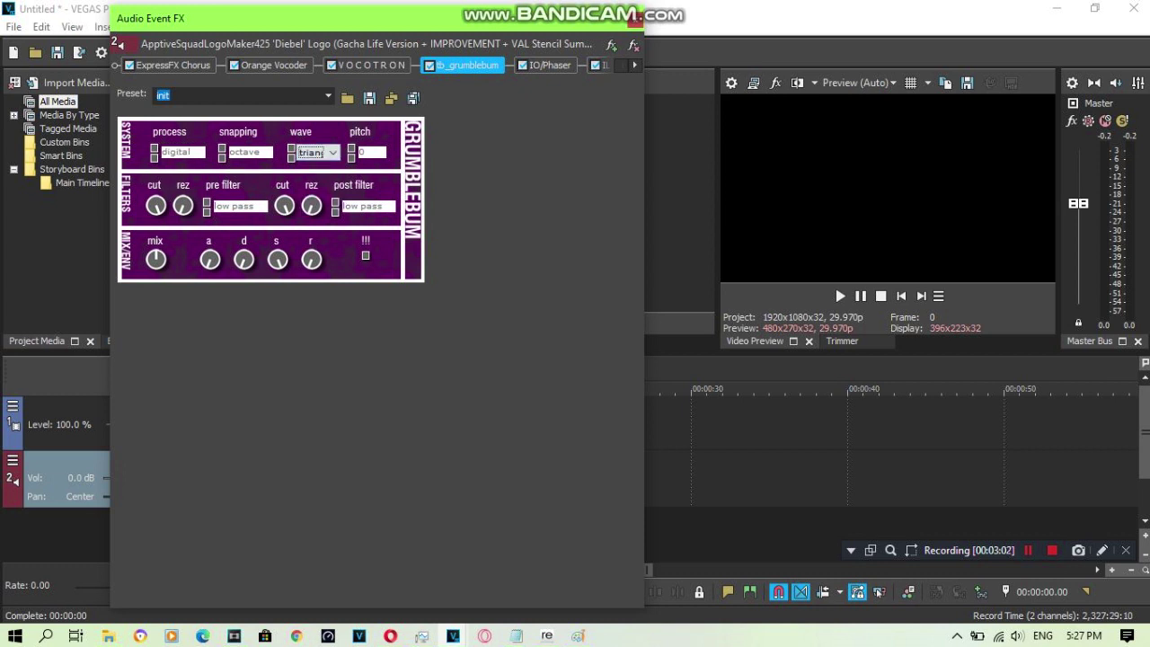
Step: Show the IO/Phaser effect and select its 16 Segments preset
left_click(635, 66)
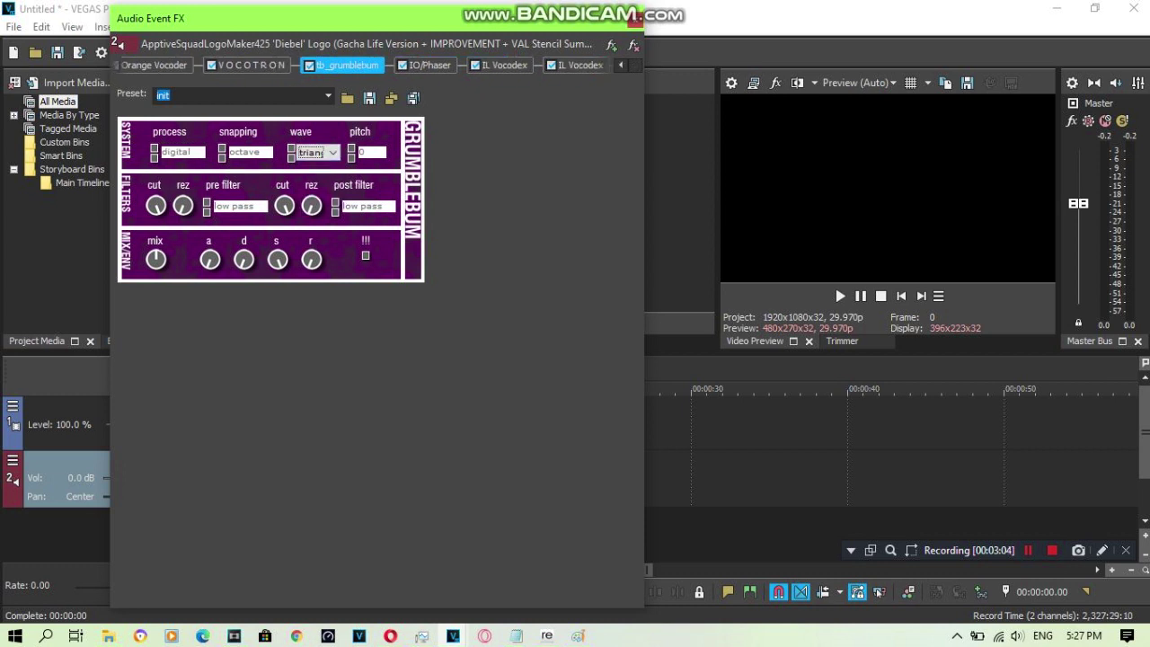
left_click(429, 66)
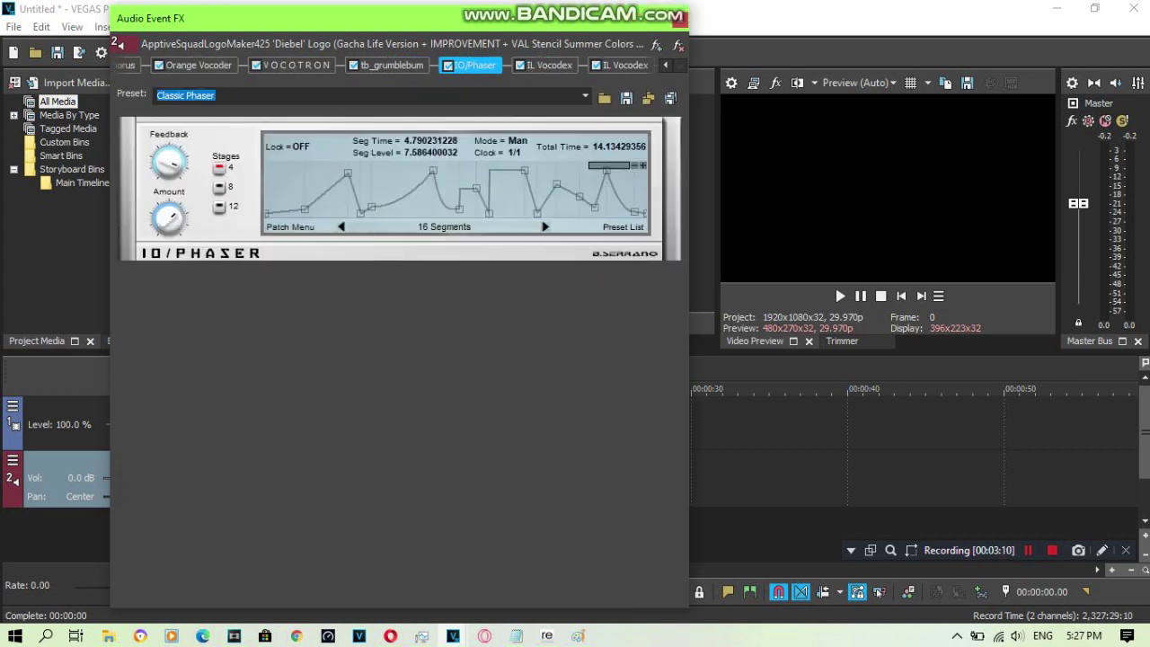
left_click(585, 96)
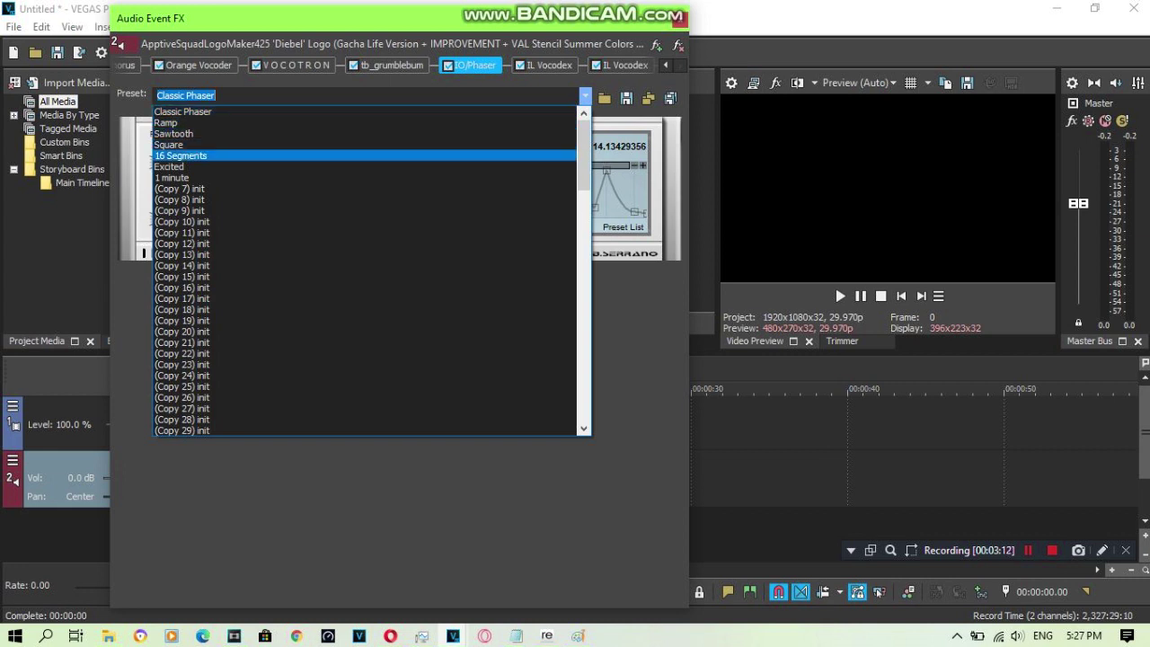
key("Return")
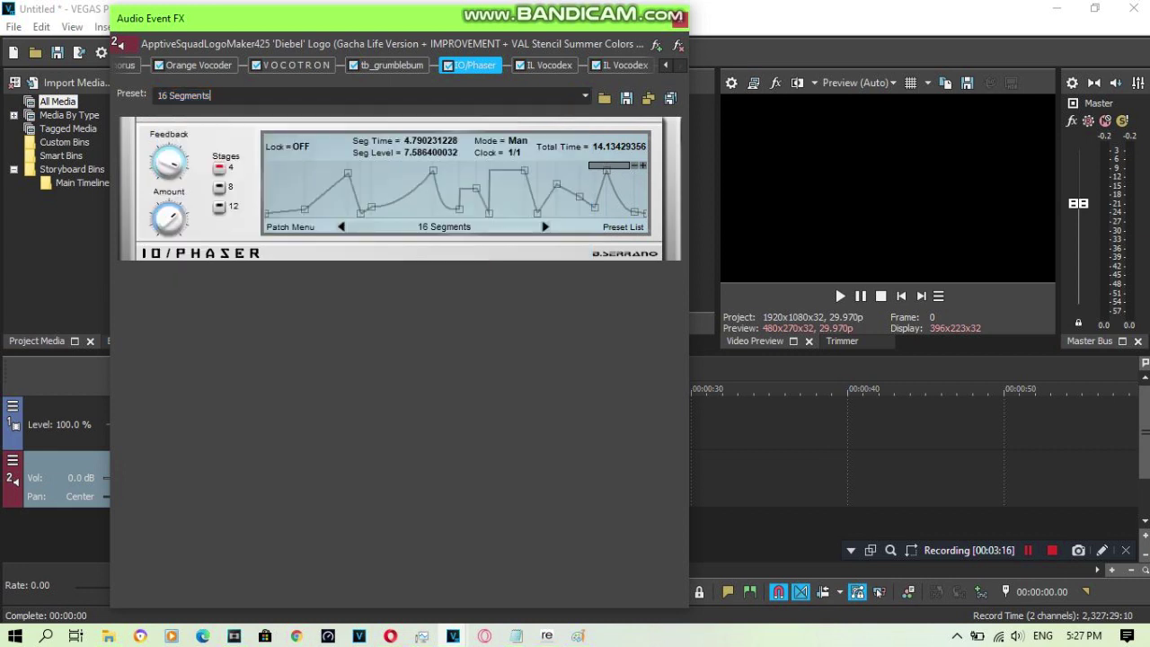
Step: Load the Stereo interlacing preset in the first IL Vocodex effect and set its band count to 75
left_click(548, 66)
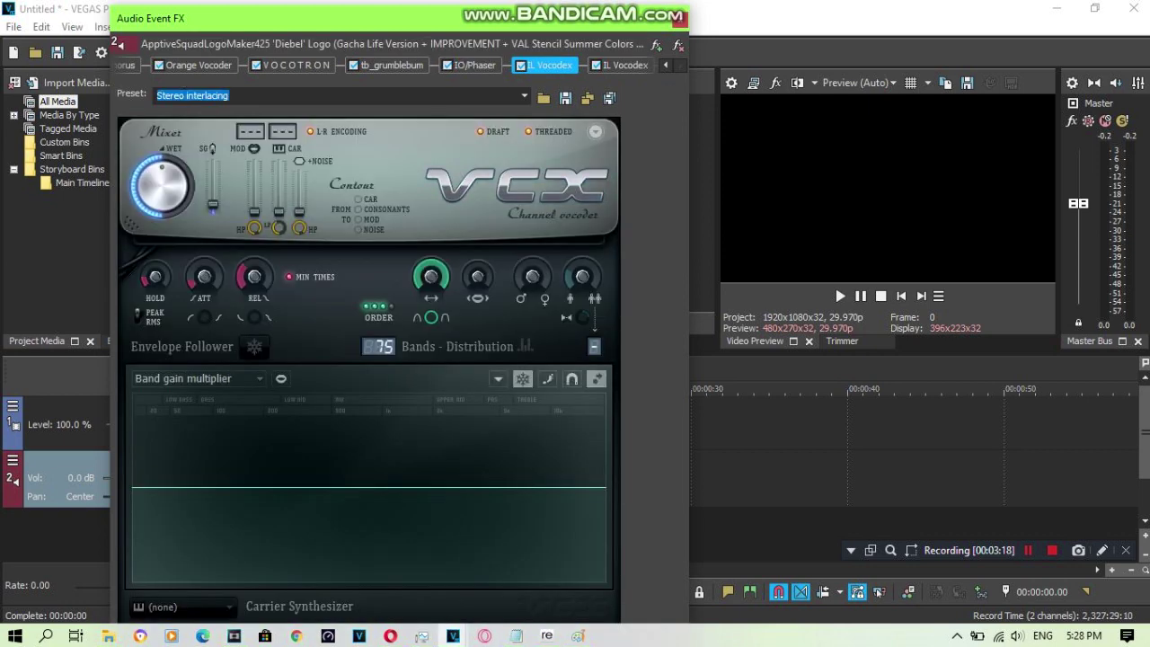
mouse_move(497, 6)
left_mouse_down()
mouse_move(494, 72)
mouse_move(502, 1)
left_mouse_up()
left_click_drag(693, 210, 633, 271)
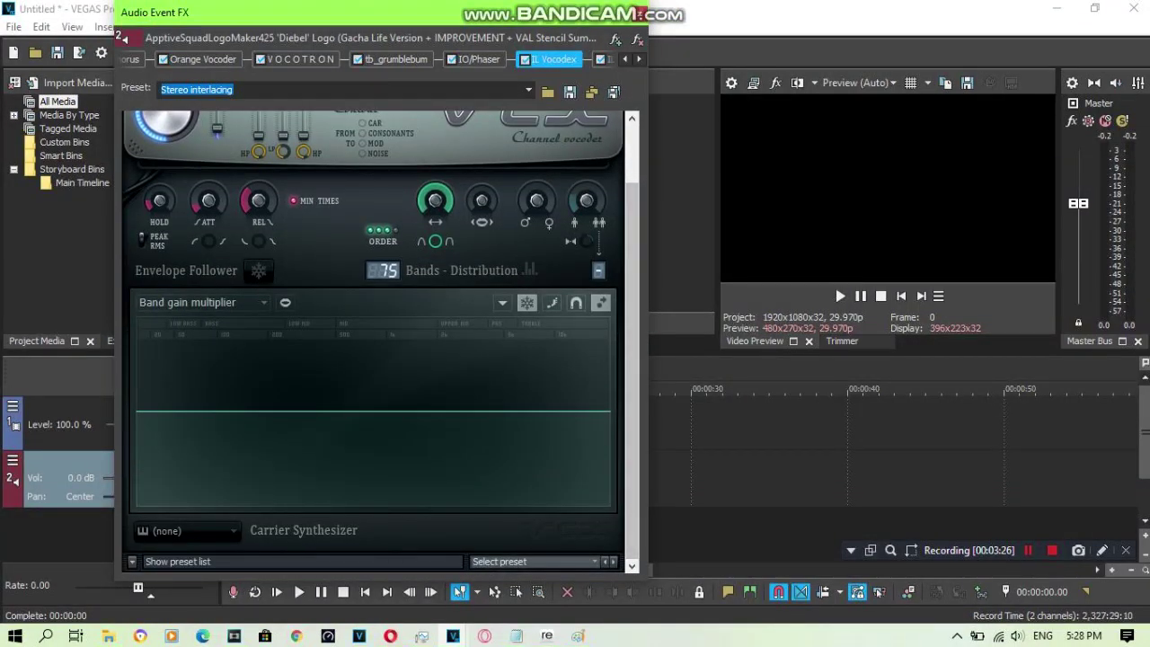
left_click(535, 561)
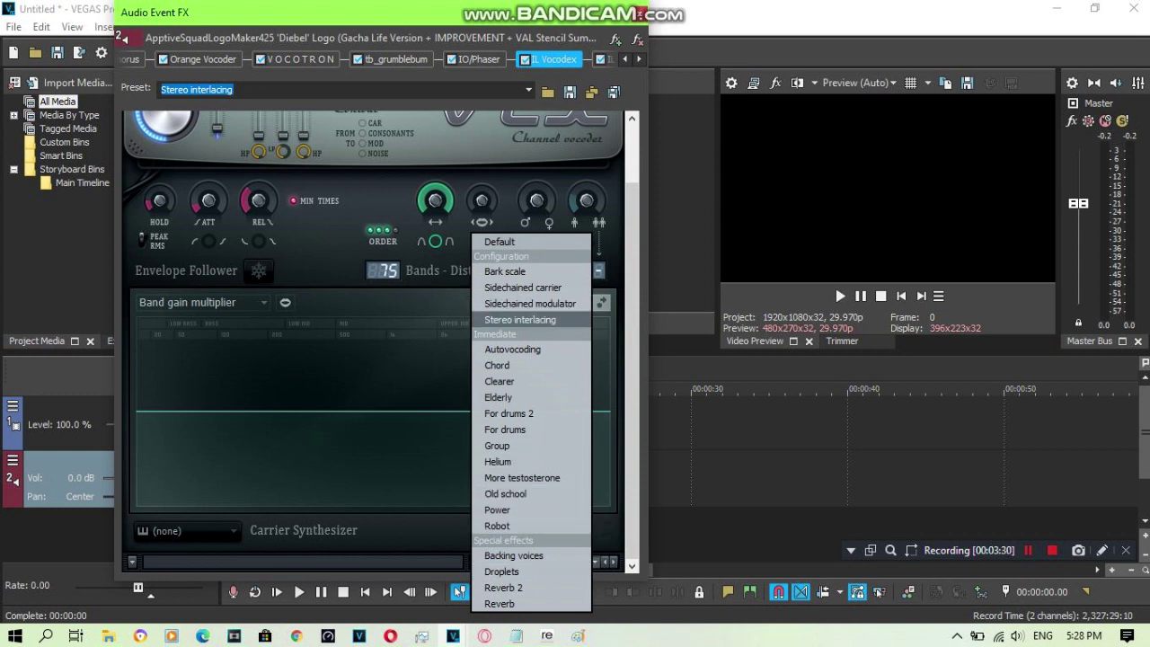
left_click(520, 320)
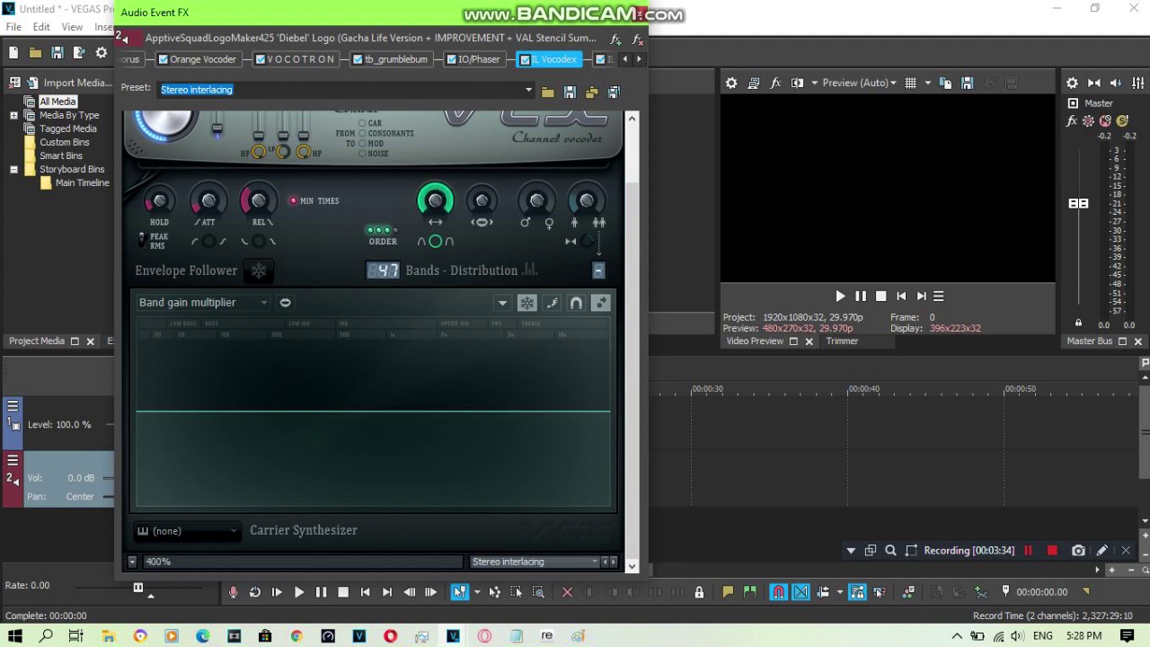
left_click_drag(384, 271, 384, 265)
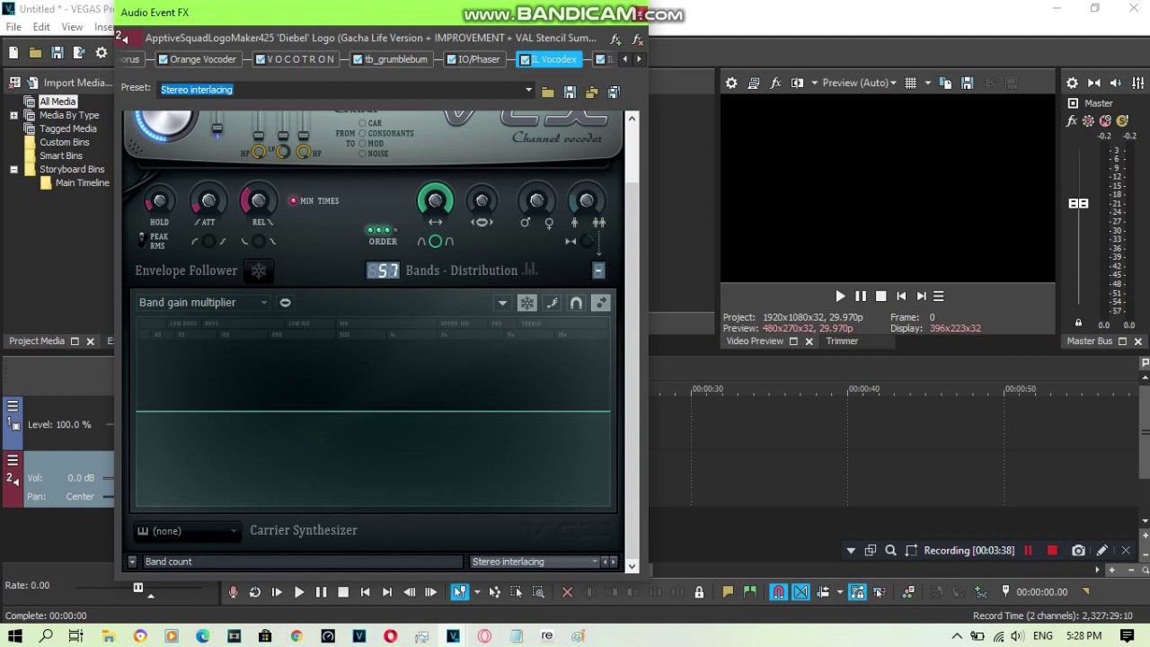
scroll(383, 269, "up", 3)
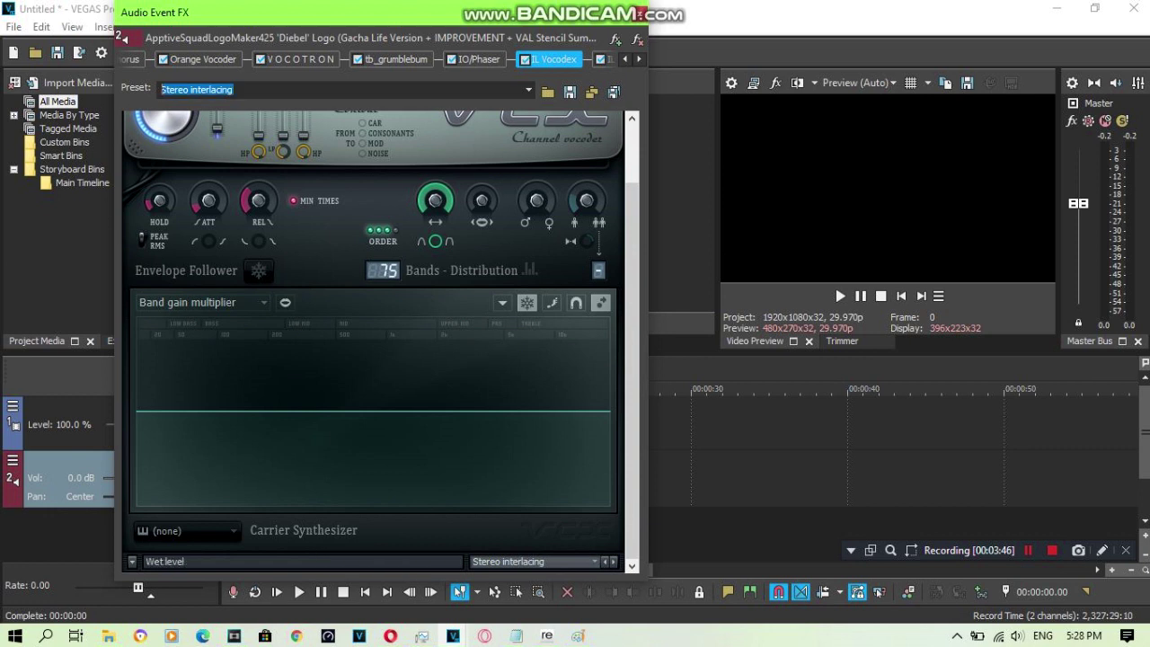
Step: Show the second IL Vocodex effect and examine its Chord preset, mixer, envelope, band and carrier synthesizer settings
left_click(639, 59)
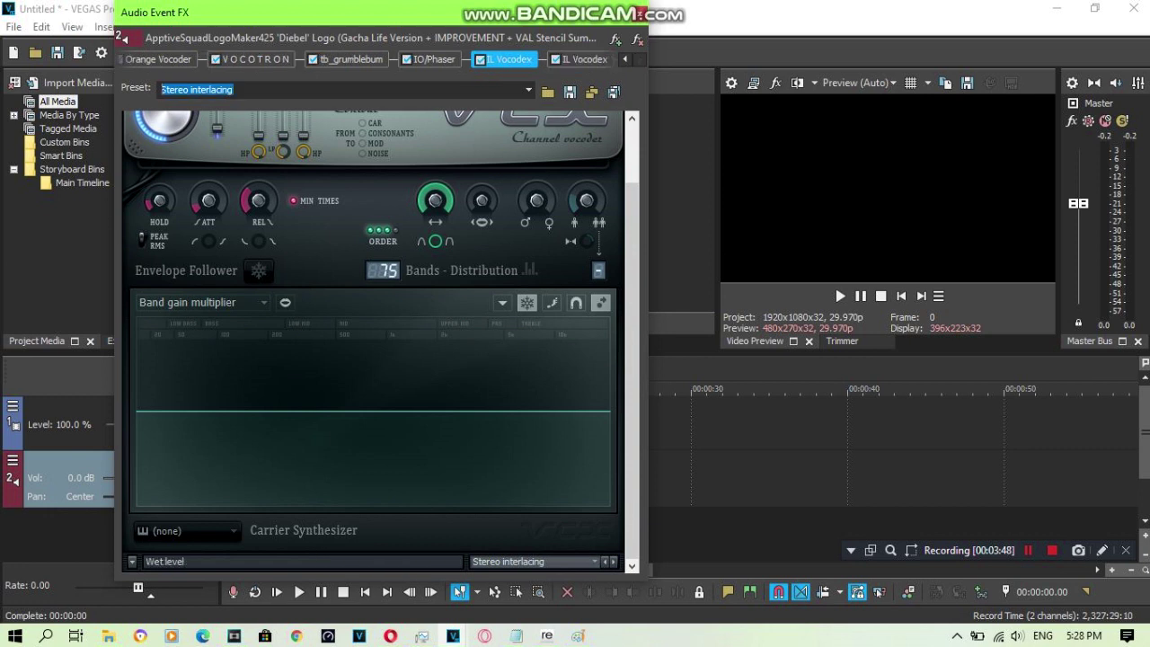
left_click(584, 59)
left_click_drag(477, 5, 477, 72)
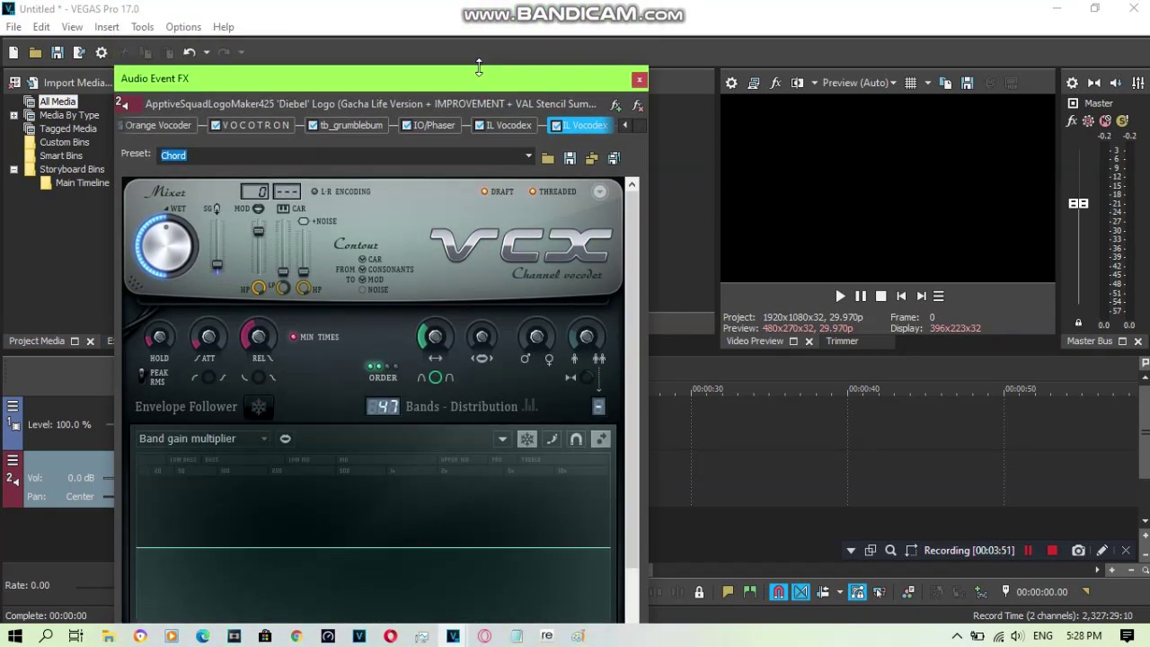
left_click_drag(360, 80, 394, 16)
scroll(407, 350, "down", 2)
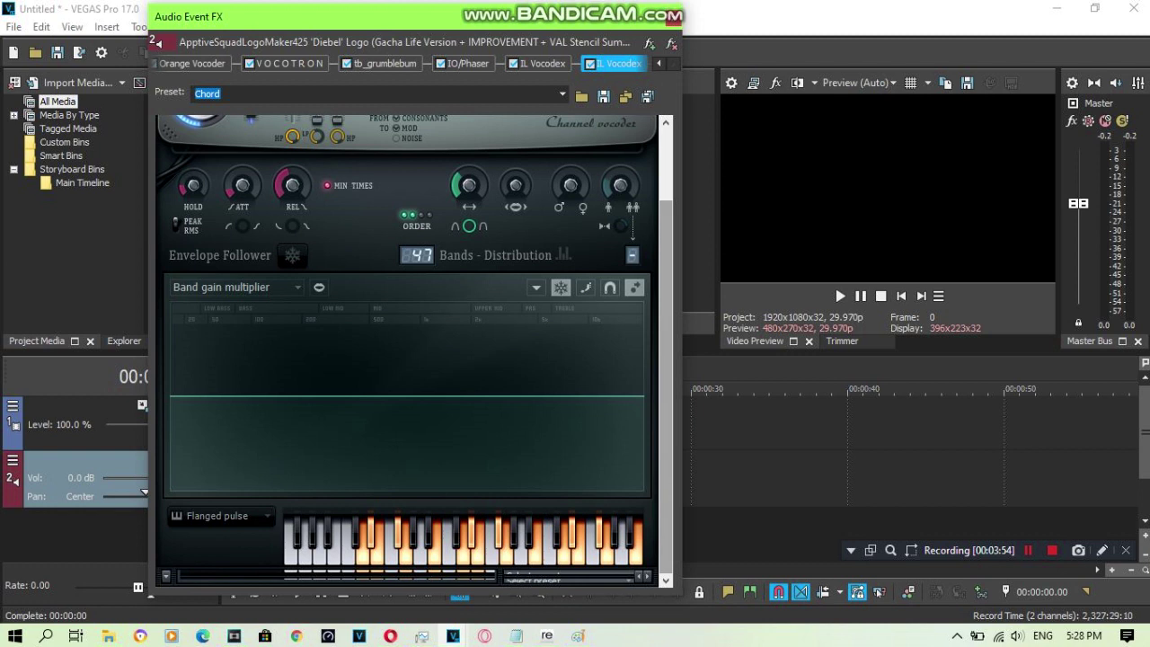
scroll(408, 351, "up", 2)
scroll(407, 350, "down", 2)
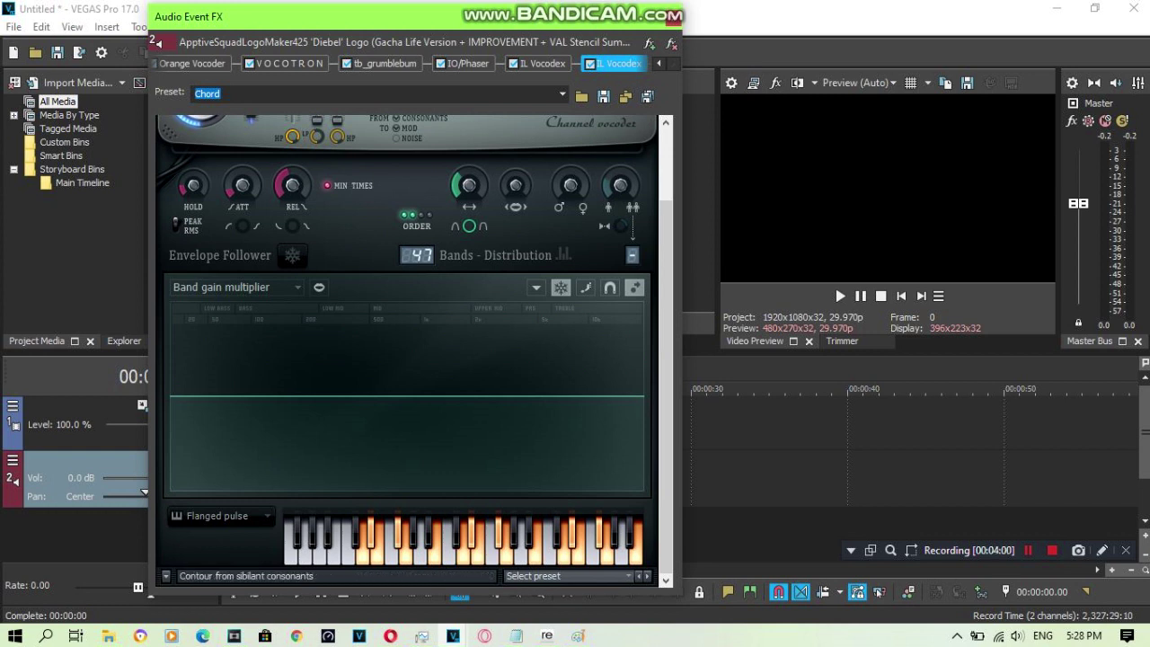
left_click(222, 94)
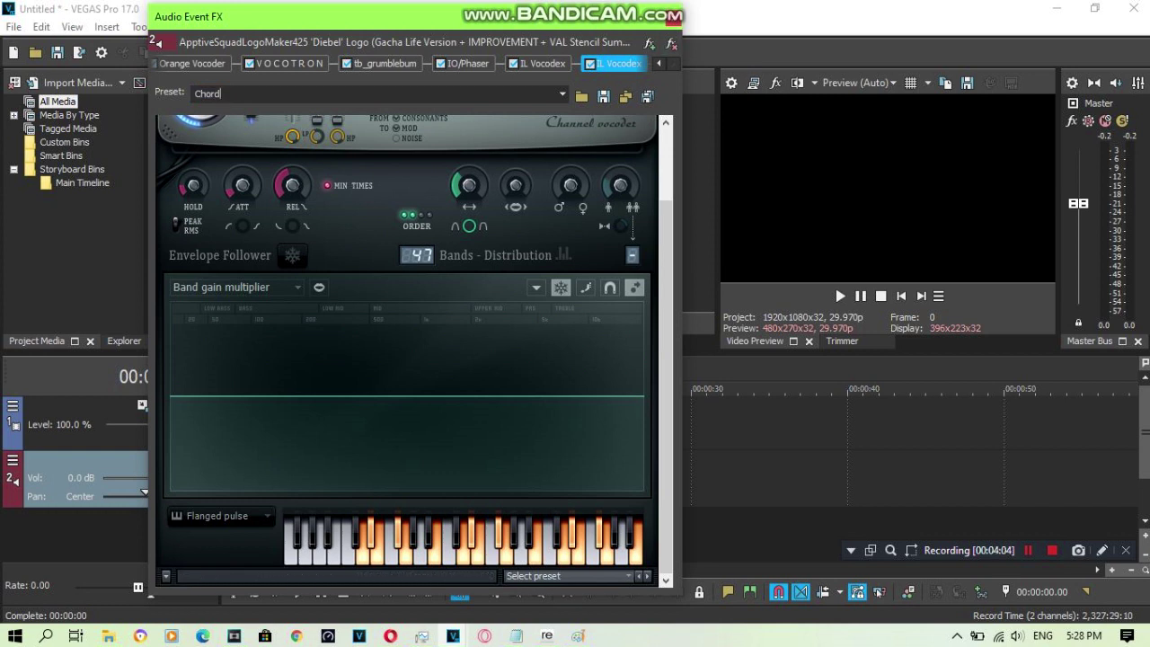
Step: Close the Audio Event FX window and play back the logo clip's full time range
left_click(675, 16)
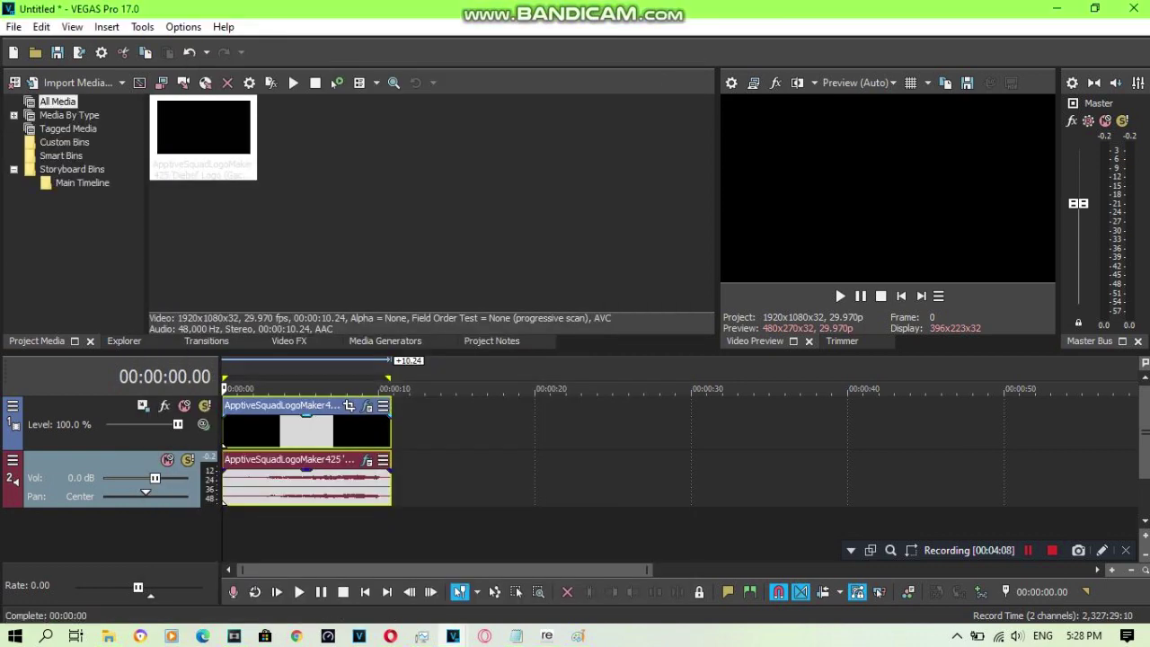
double_click(304, 487)
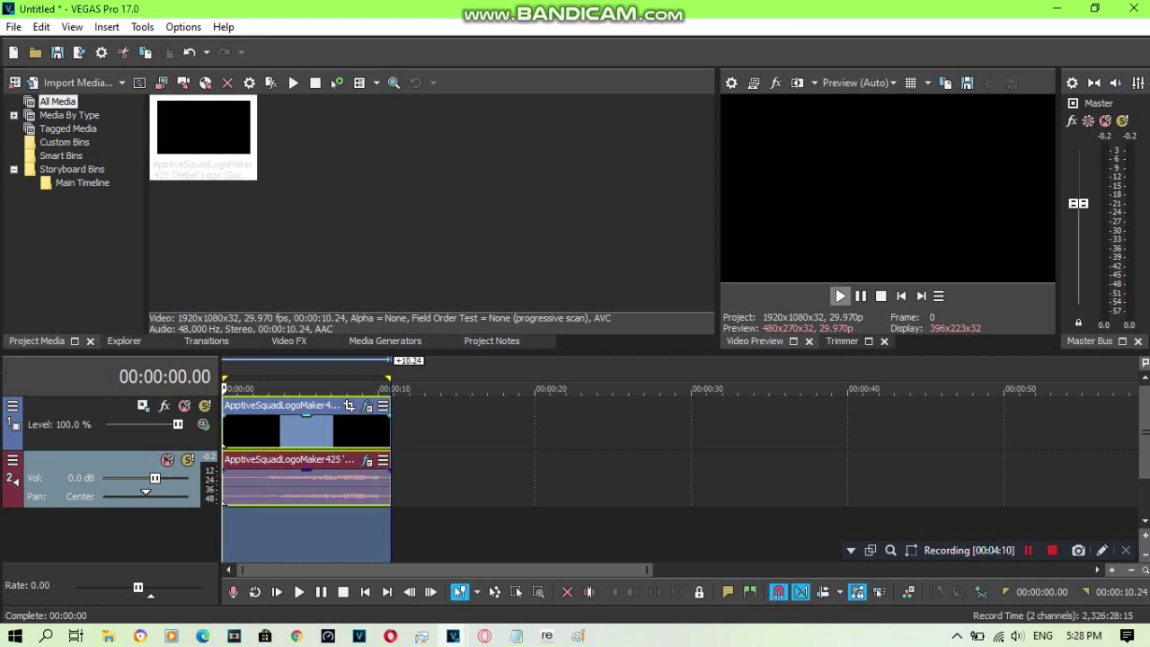
left_click(840, 296)
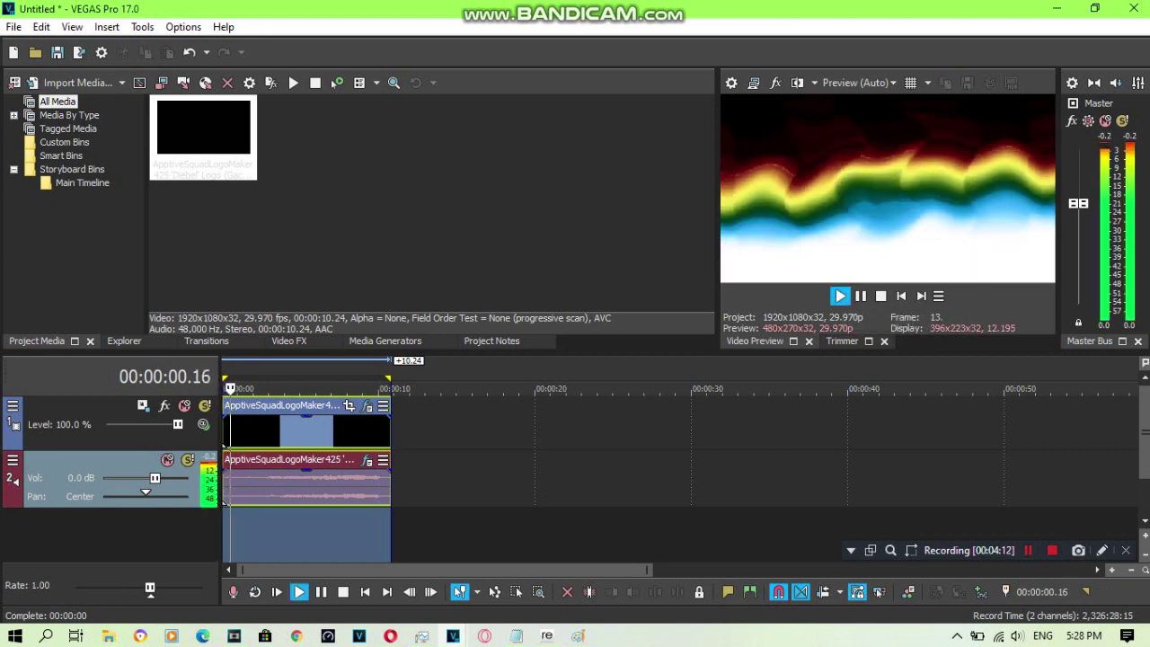